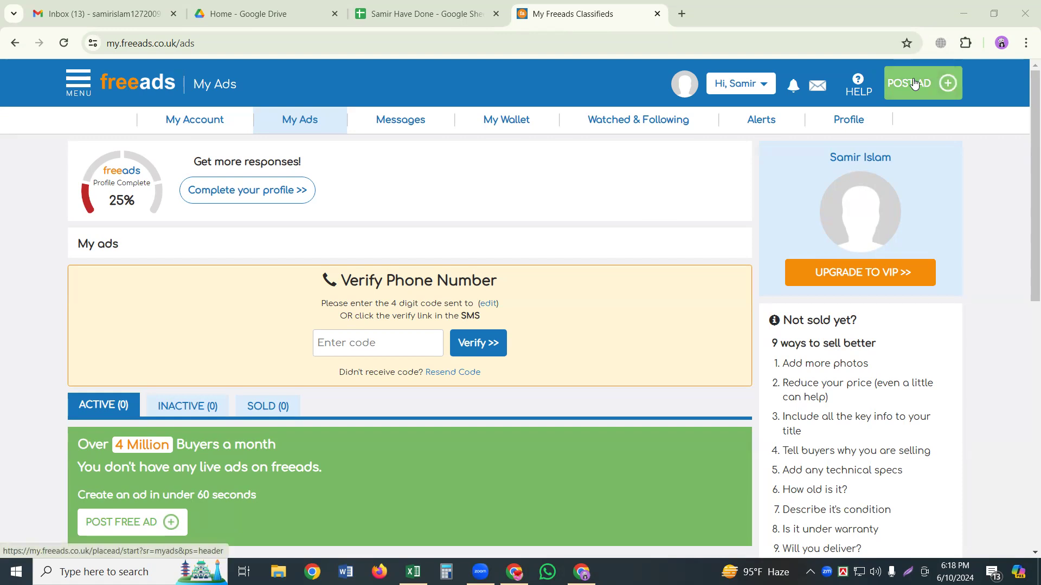
# Step: Start a new ad in the category For Sale, Electronics, Computers & Software, Laptops & Netbooks
pyautogui.click(914, 82)
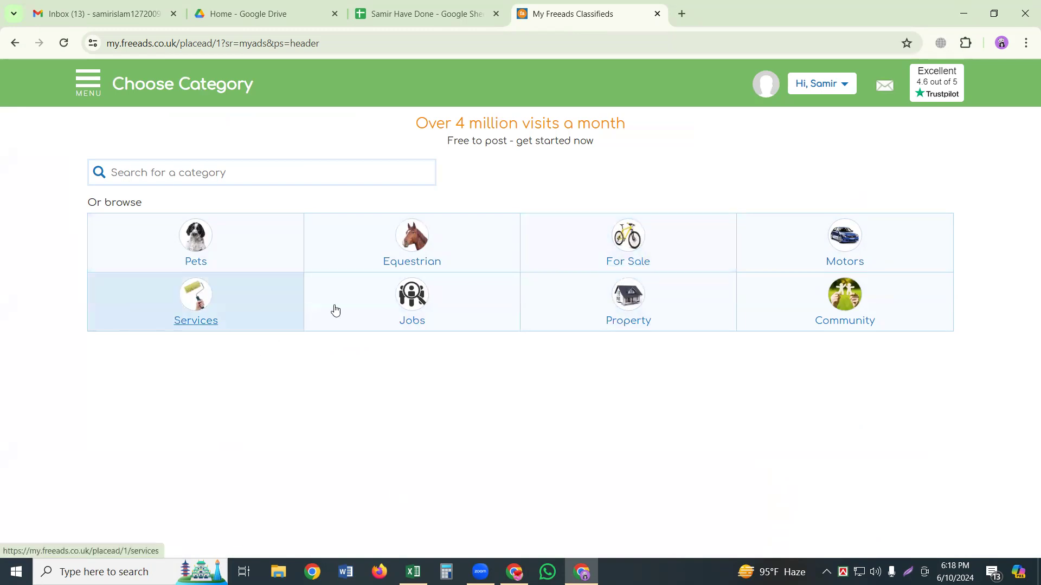
pyautogui.click(610, 246)
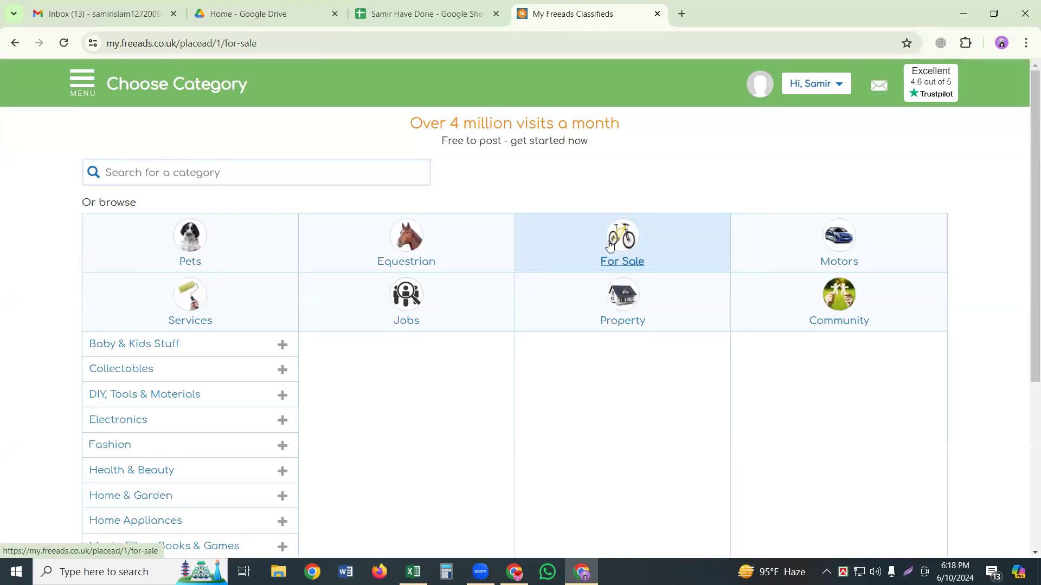
pyautogui.scroll(-3, 572, 267)
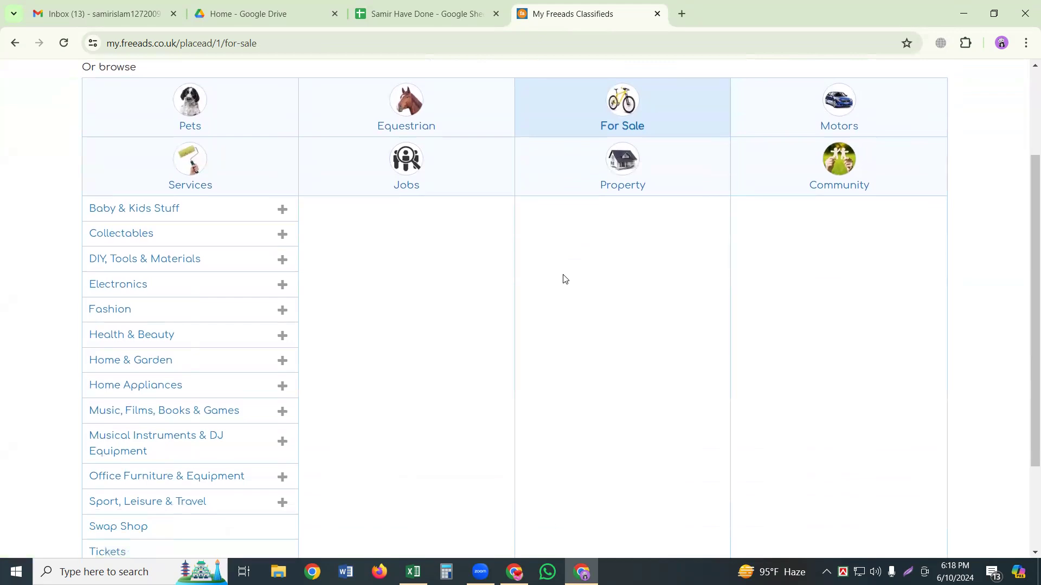
pyautogui.scroll(-1, 563, 281)
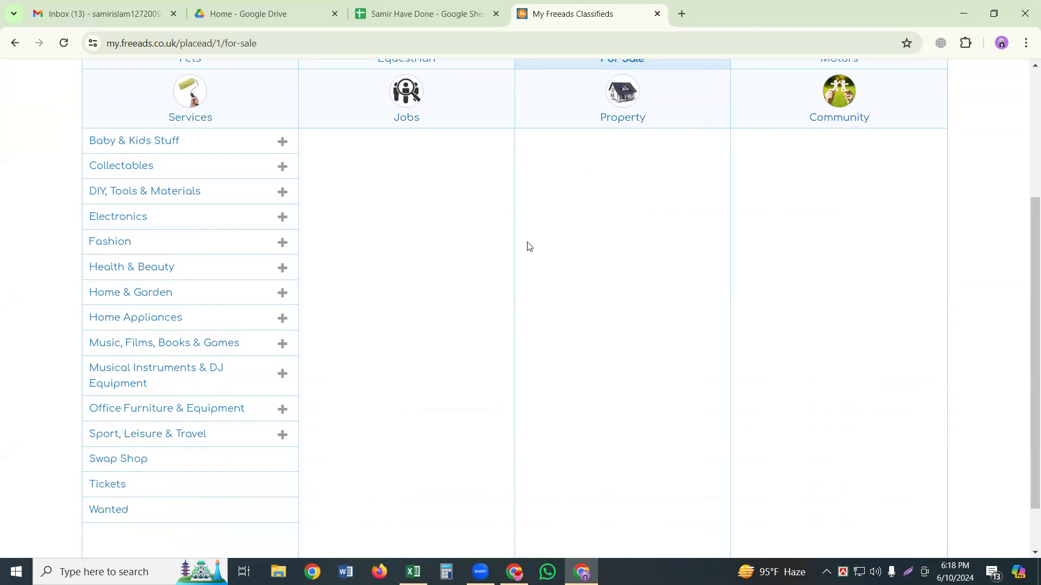
pyautogui.click(140, 219)
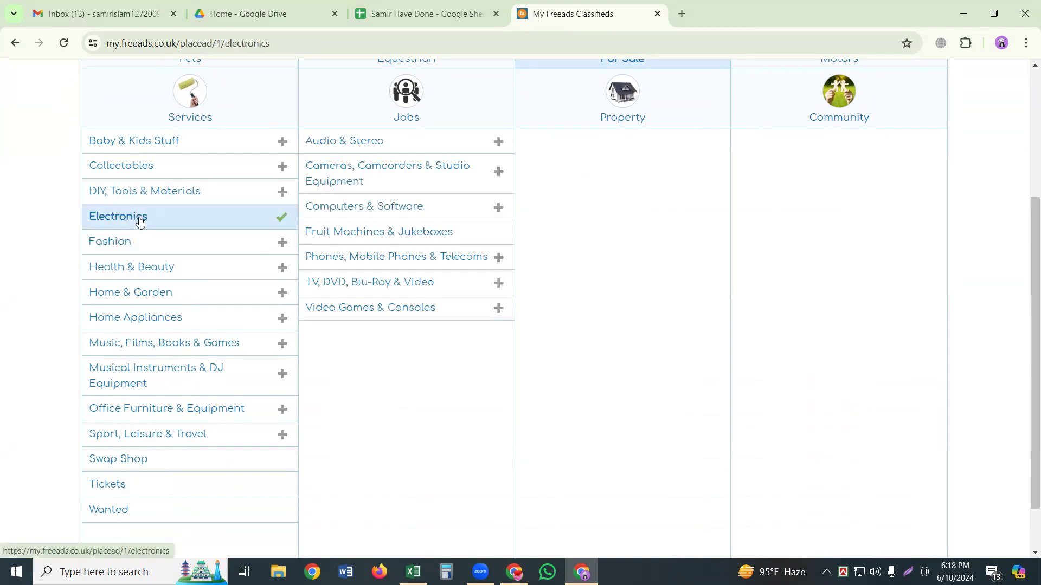
pyautogui.click(378, 216)
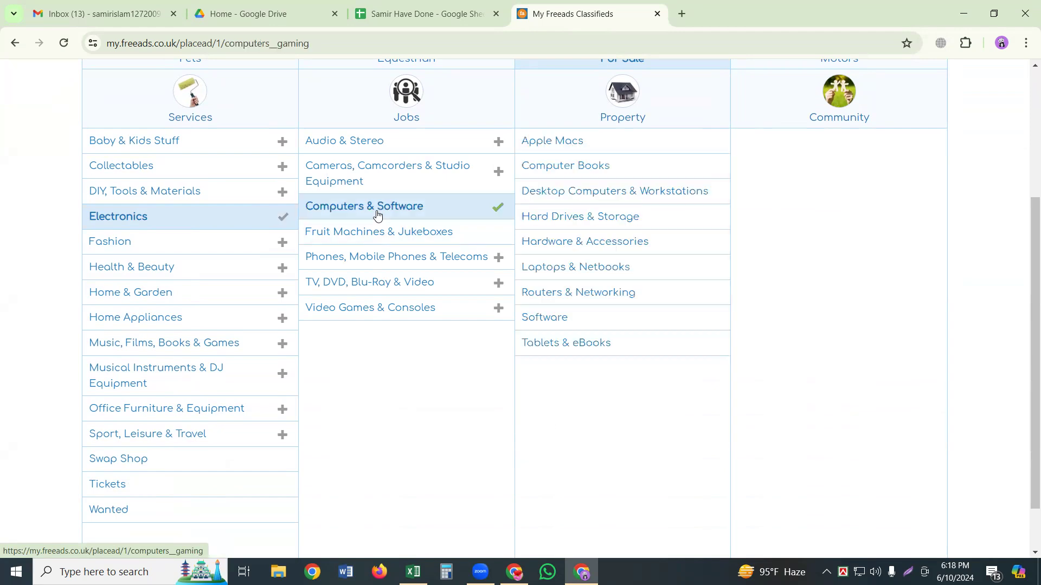
pyautogui.click(568, 268)
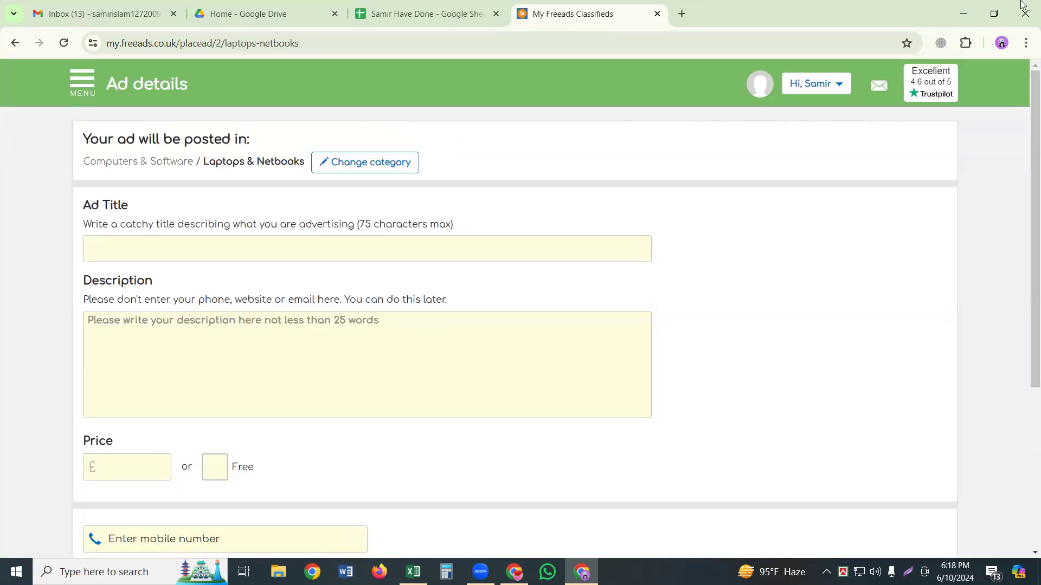
# Step: From Google Drive, open the "03 - Samir- Details Of Affiliate Marketing" spreadsheet and follow the NO - 01 laptop's site link in C2
pyautogui.click(253, 4)
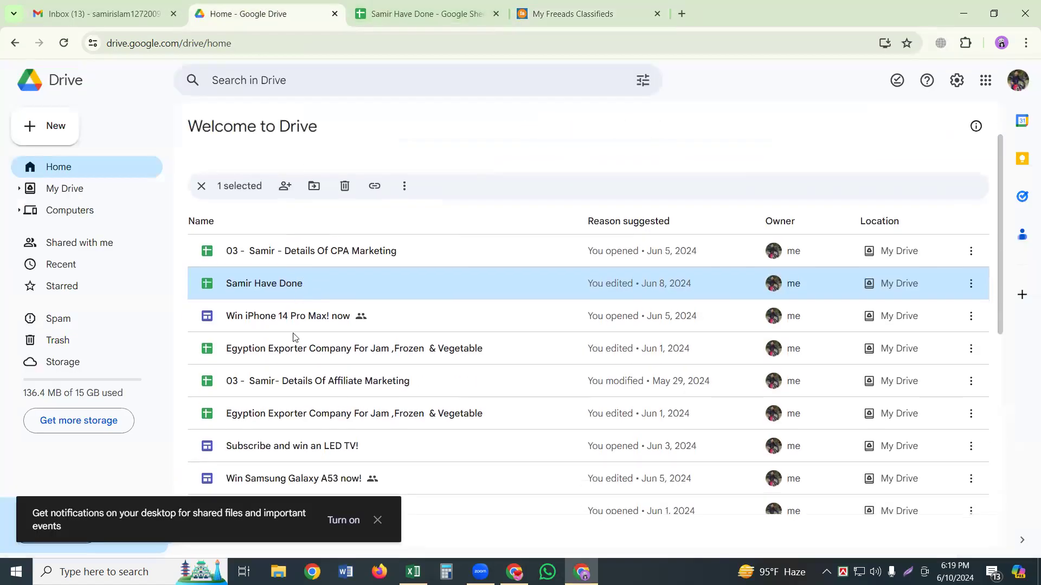
pyautogui.click(298, 383)
pyautogui.doubleClick(297, 380)
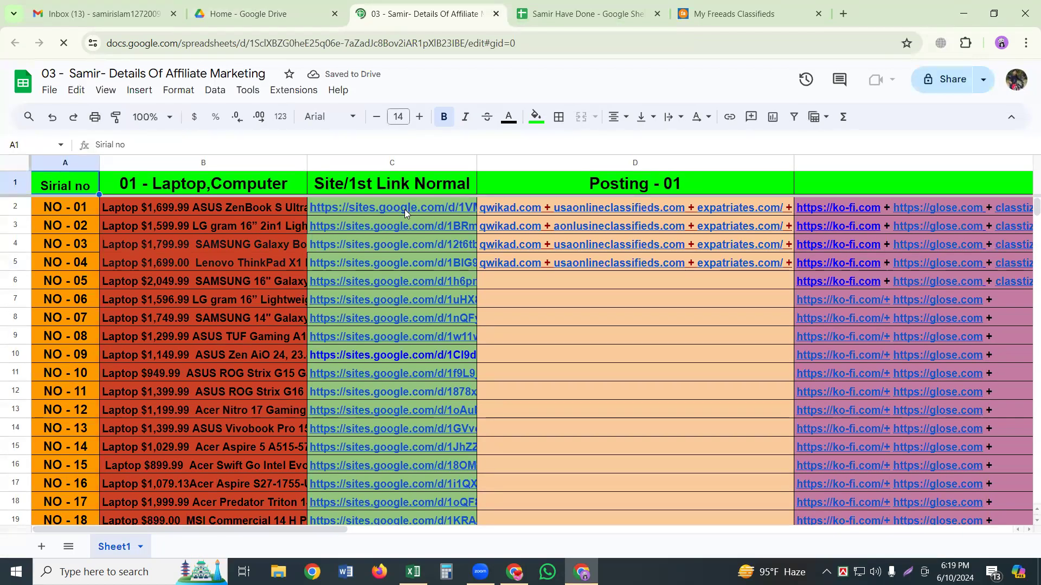
pyautogui.click(404, 210)
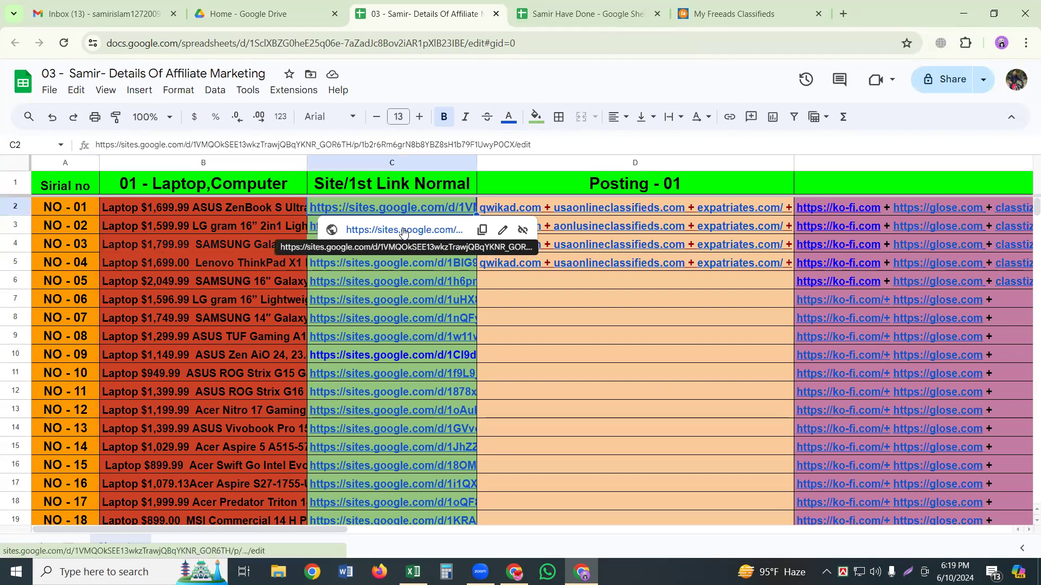
pyautogui.click(403, 230)
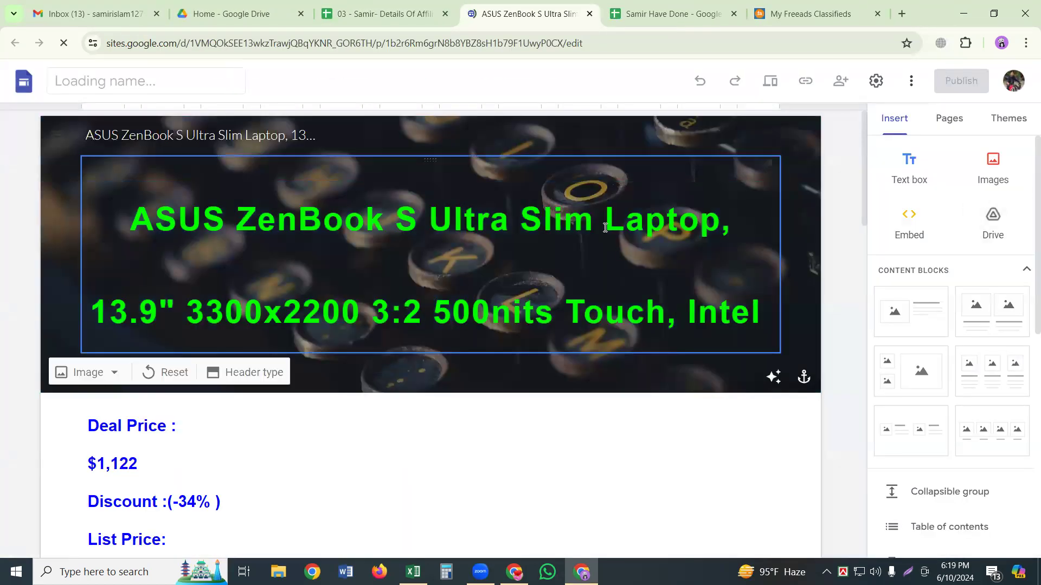
# Step: Copy the full header title of the ASUS ZenBook S laptop page in Google Sites
pyautogui.click(495, 267)
pyautogui.hotkey('ctrl', 'a')
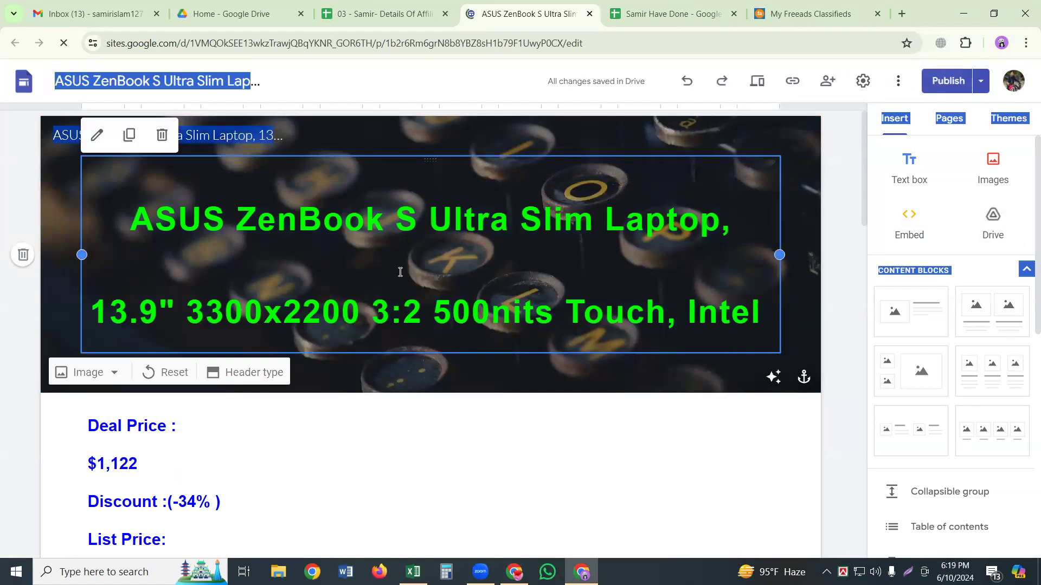
pyautogui.click(398, 273)
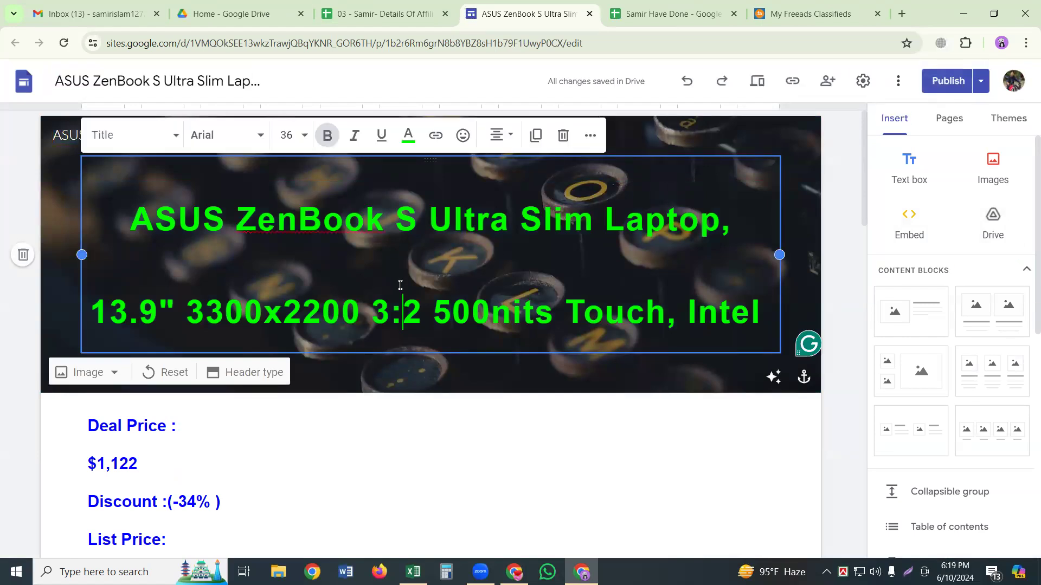
pyautogui.hotkey('ctrl', 'a')
pyautogui.rightClick(405, 255)
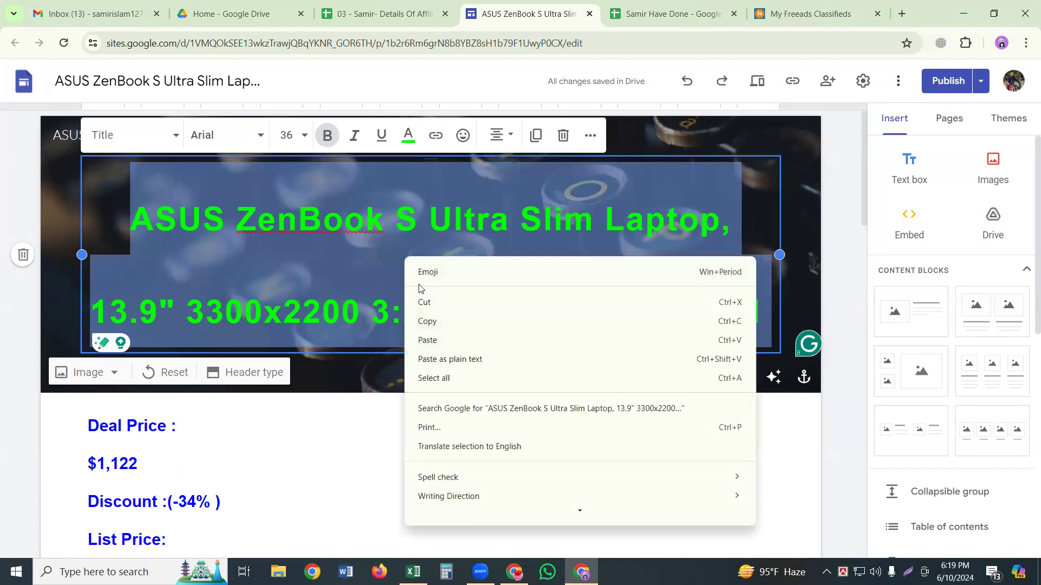
pyautogui.click(437, 321)
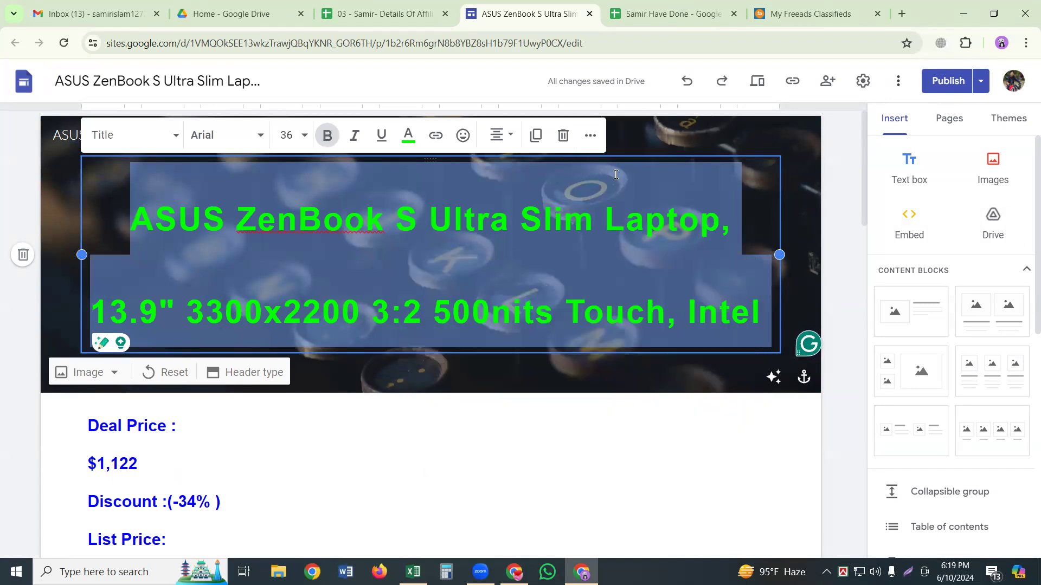
# Step: Switch back to the Freeads ad form and paste the copied laptop title as the Ad Title
pyautogui.click(802, 13)
pyautogui.click(188, 263)
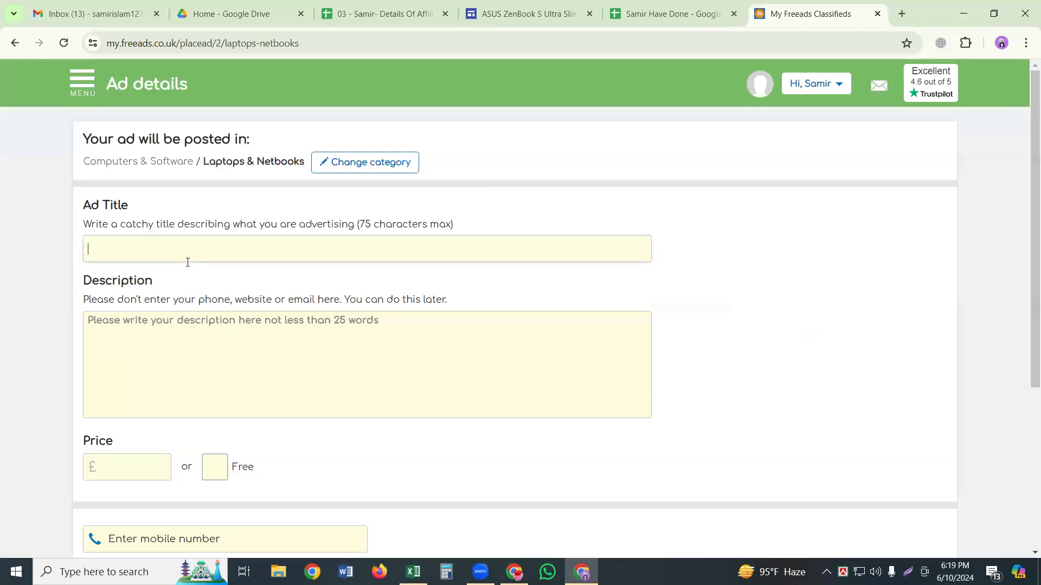
pyautogui.rightClick(187, 263)
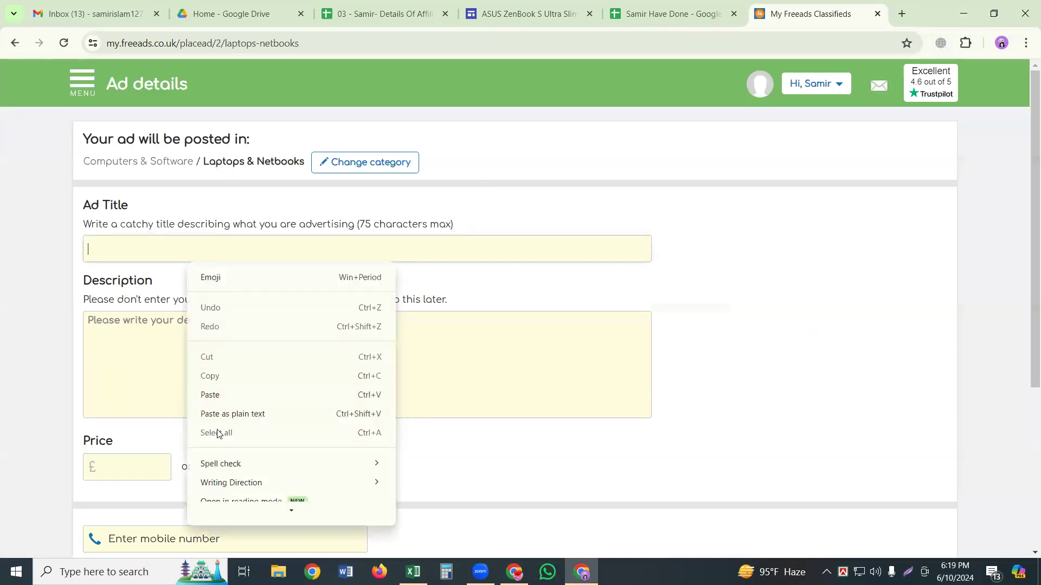
pyautogui.click(216, 396)
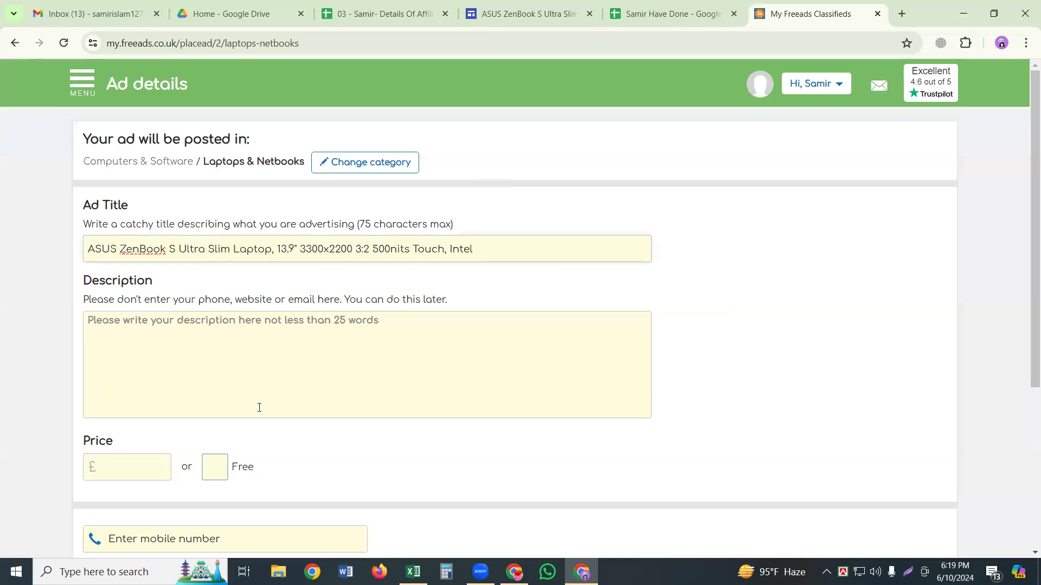
# Step: Return to the Google Sites laptop page and follow its "This is an Amazon Product >>>" link through to the Amazon listing
pyautogui.click(526, 14)
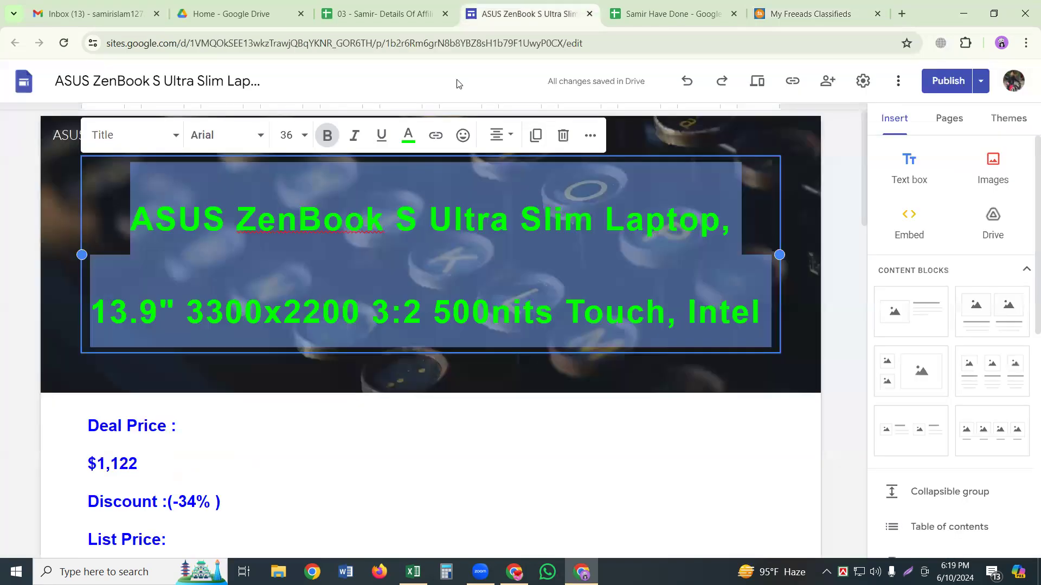
pyautogui.scroll(-3, 215, 286)
pyautogui.scroll(-5, 215, 287)
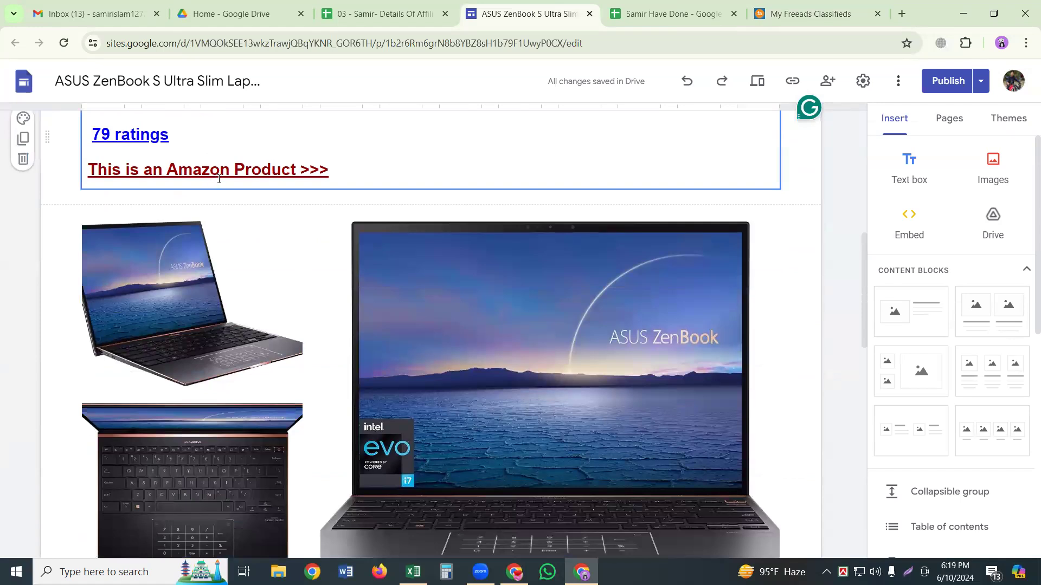
pyautogui.click(219, 179)
pyautogui.click(207, 192)
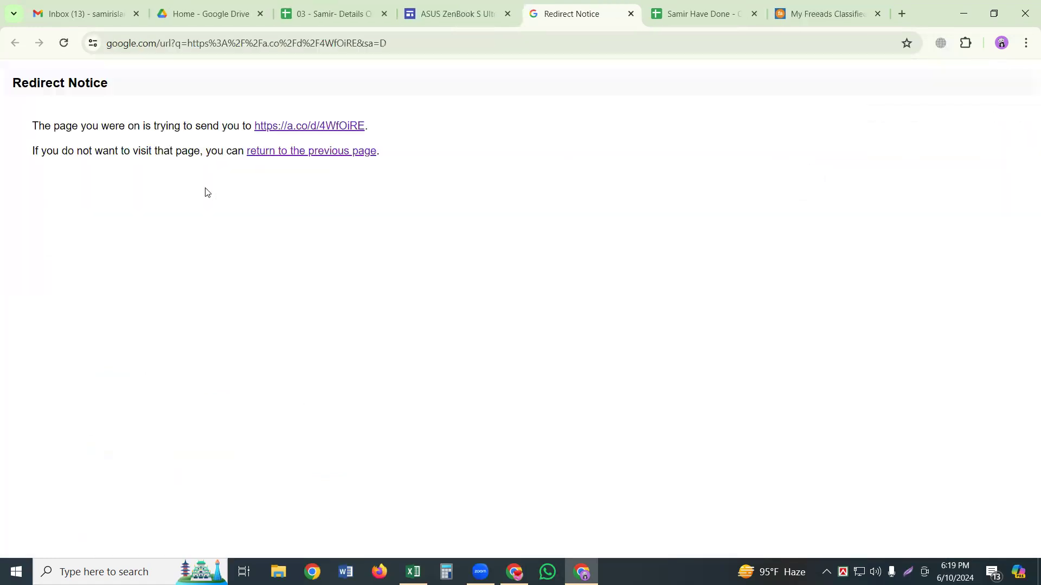
pyautogui.click(298, 128)
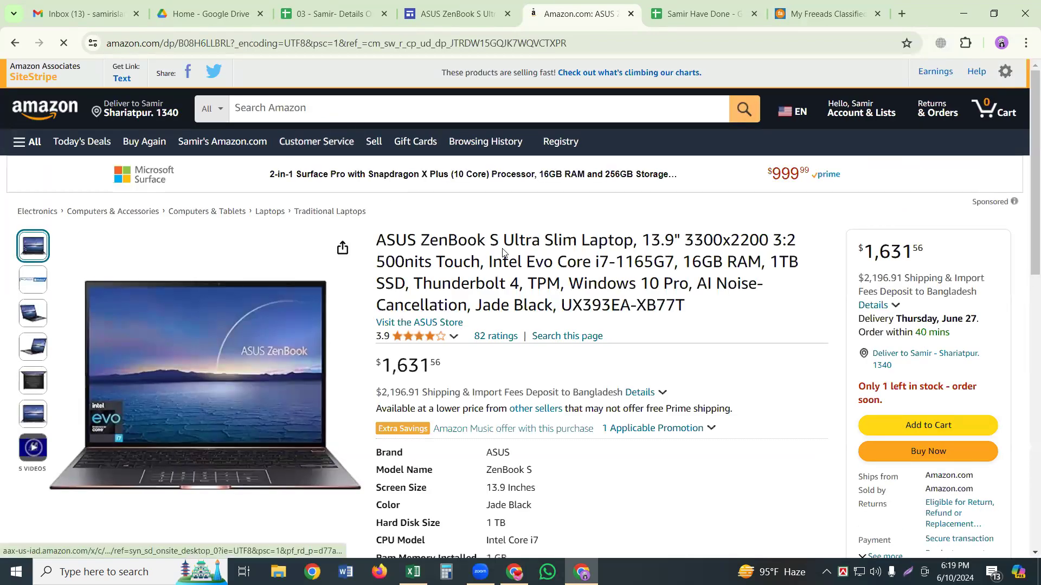
# Step: Copy the full ASUS ZenBook S product title from Amazon and paste it into the Freeads ad's Description
pyautogui.tripleClick(523, 262)
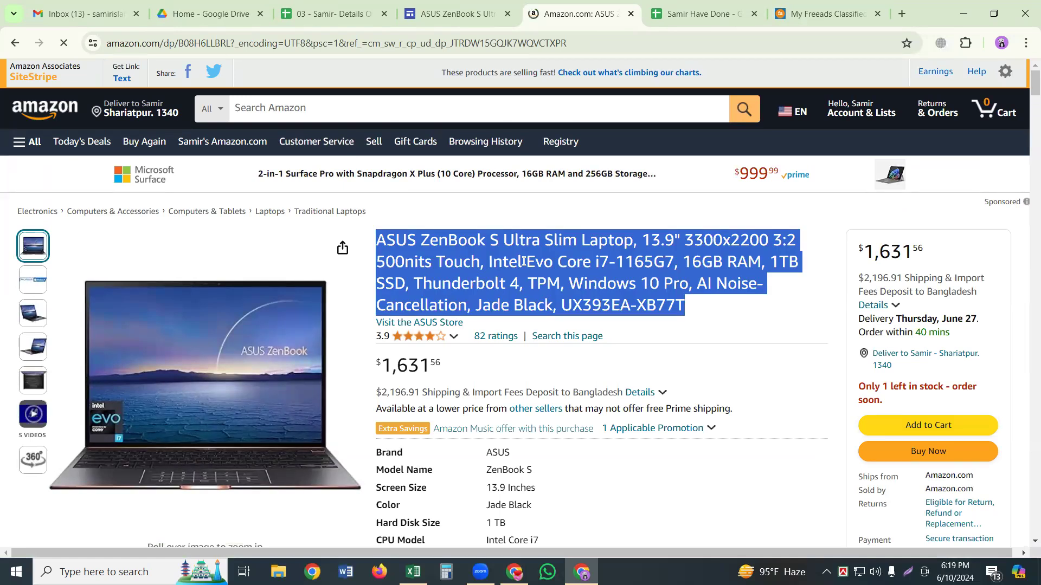
pyautogui.rightClick(523, 262)
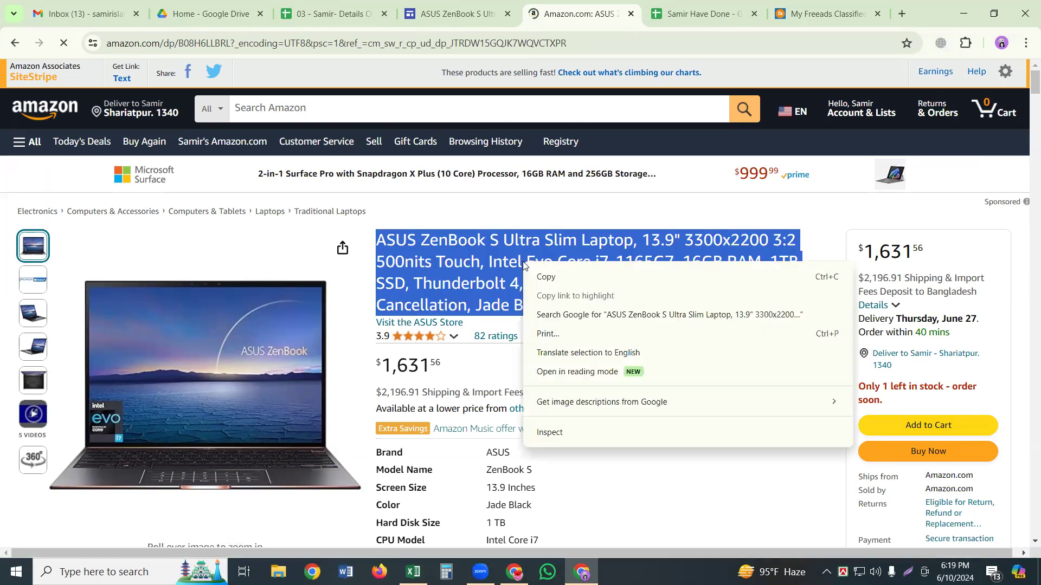
pyautogui.click(565, 276)
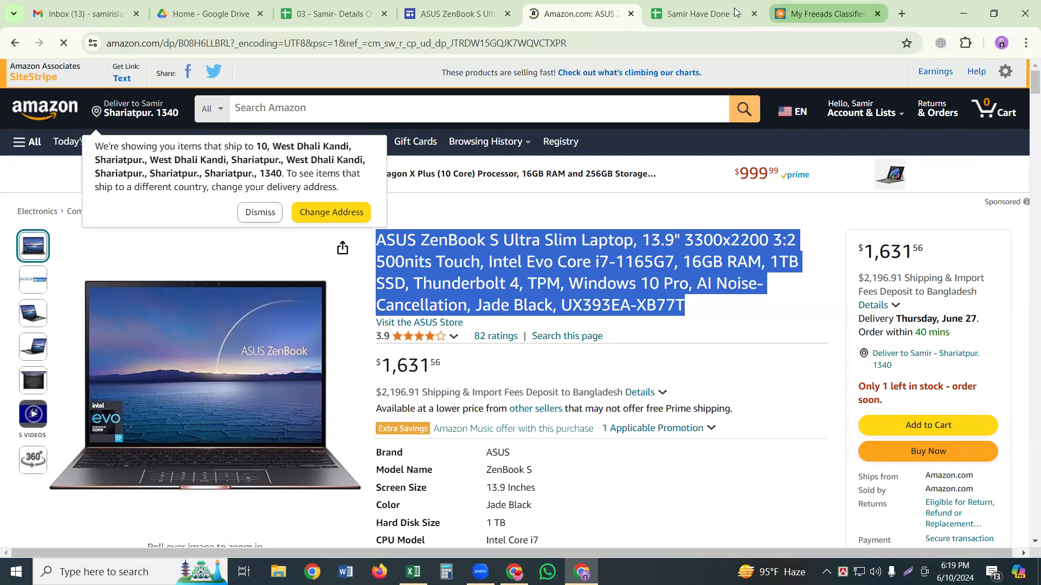
pyautogui.click(814, 6)
pyautogui.click(123, 355)
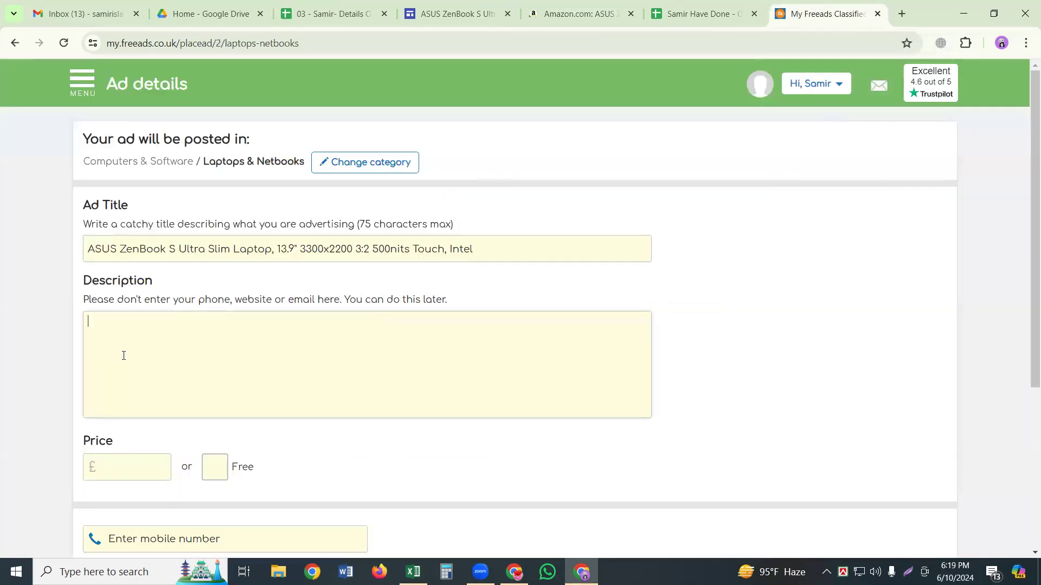
pyautogui.rightClick(123, 356)
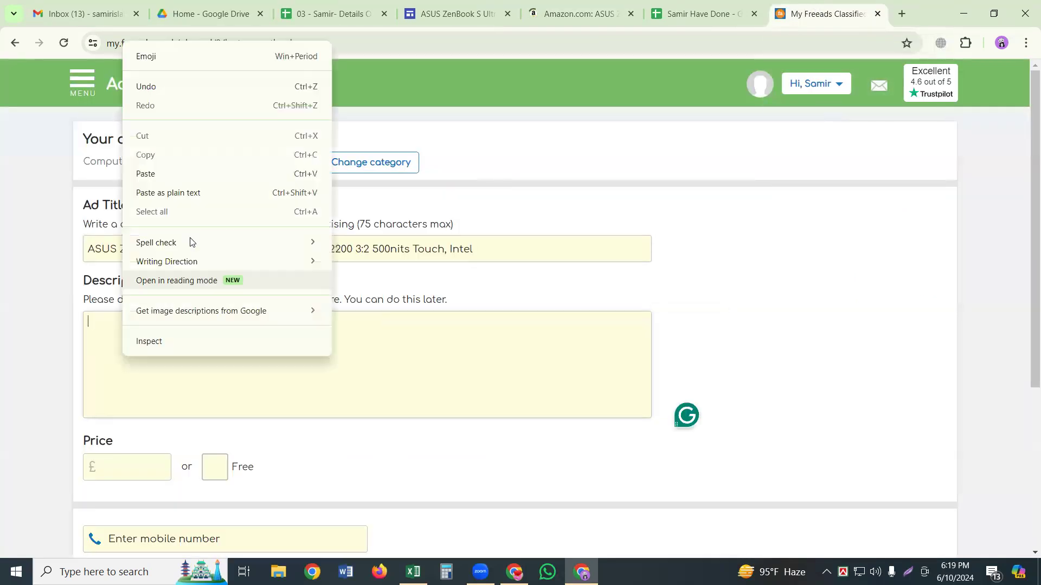
pyautogui.click(184, 173)
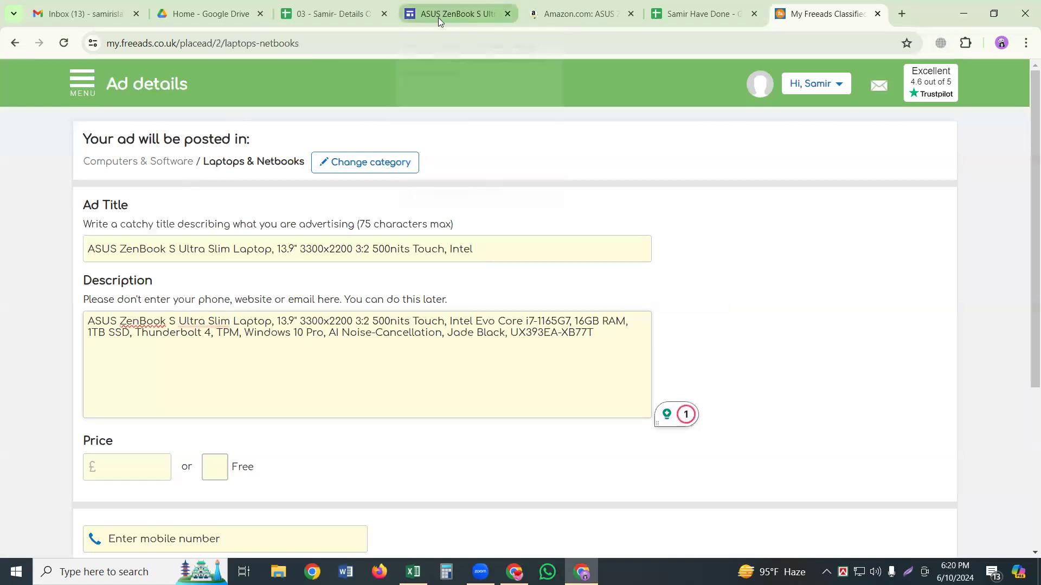
# Step: In the Google Sites laptop page, copy the whole text block with deal price, discount, list price, ratings and Amazon product line
pyautogui.click(439, 22)
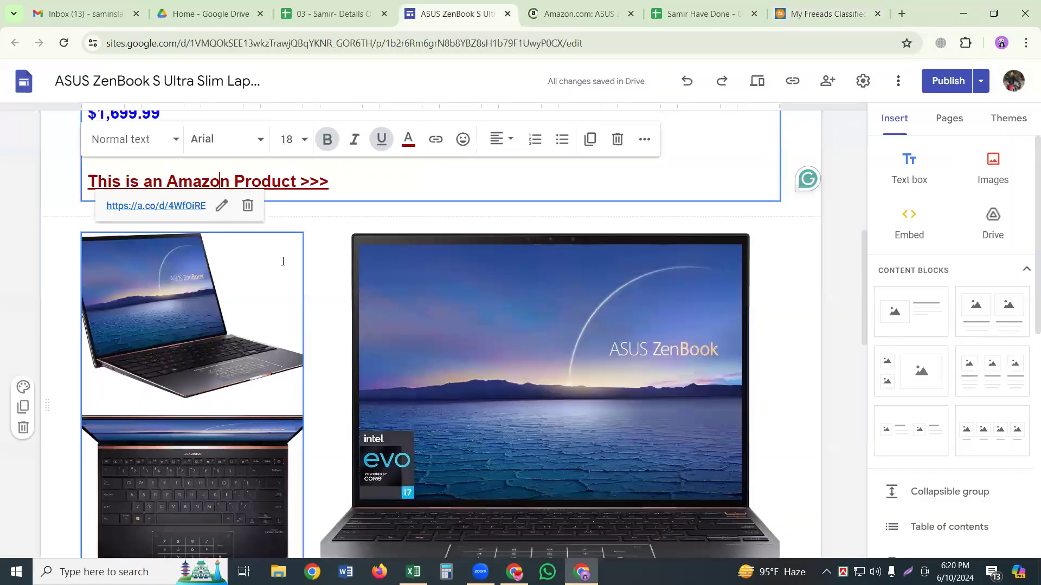
pyautogui.scroll(5, 283, 261)
pyautogui.click(275, 328)
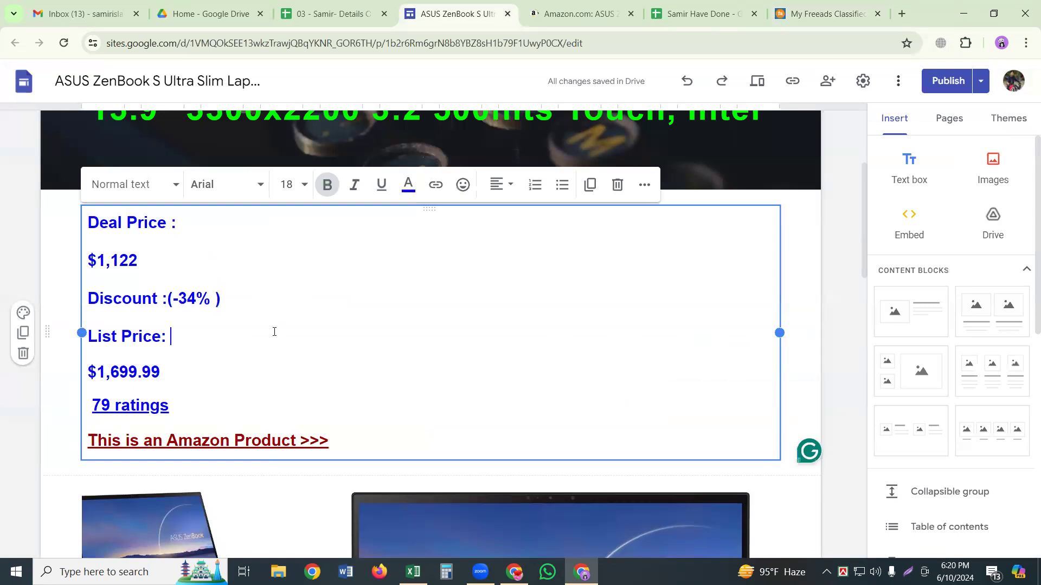
pyautogui.hotkey('ctrl', 'a')
pyautogui.rightClick(368, 307)
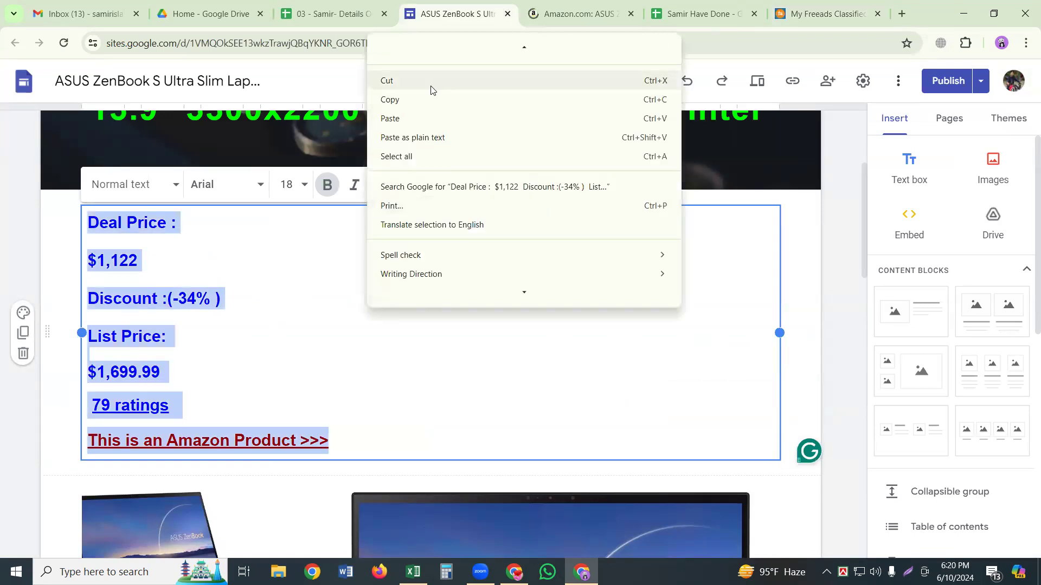
pyautogui.click(426, 103)
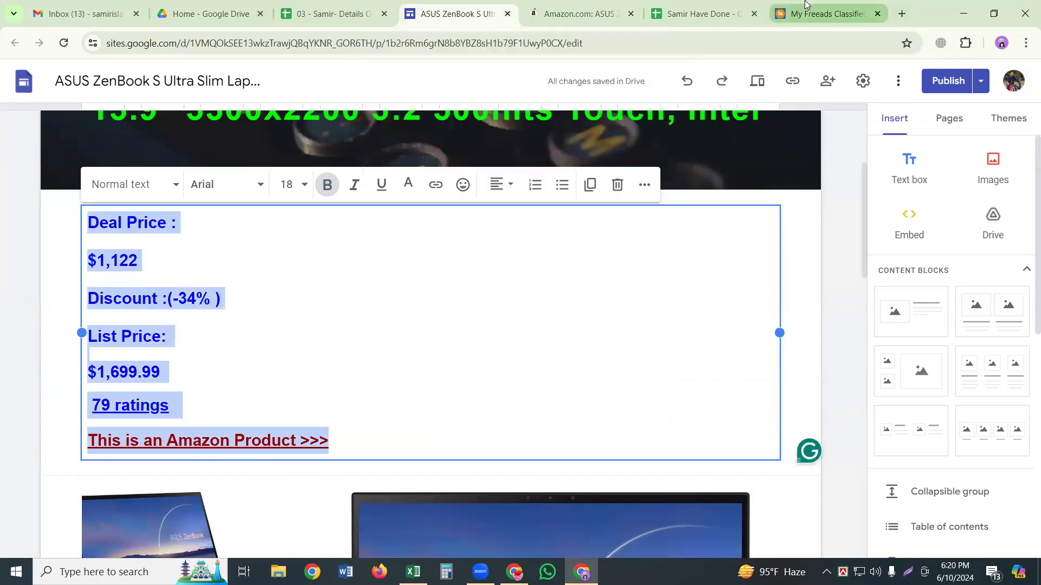
# Step: Switch to the Freeads ad form and paste the copied price details below the product title in the Description
pyautogui.click(824, 14)
pyautogui.click(98, 354)
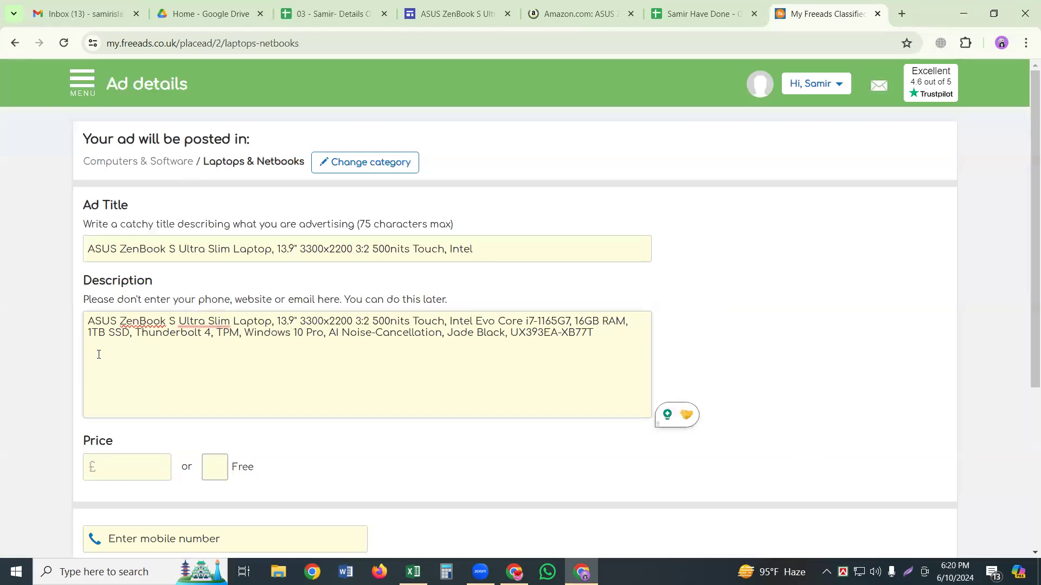
pyautogui.rightClick(99, 359)
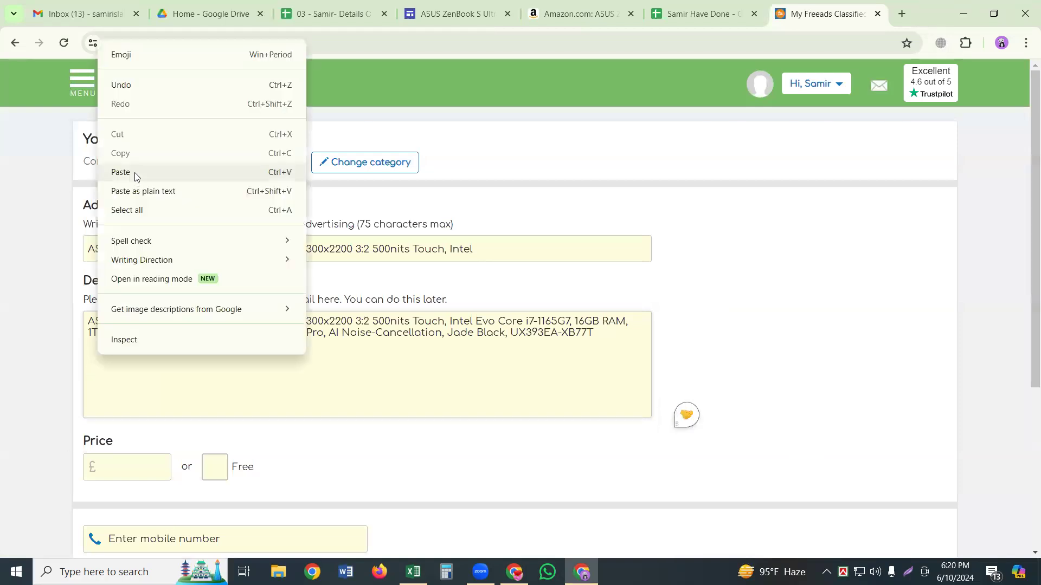
pyautogui.click(121, 172)
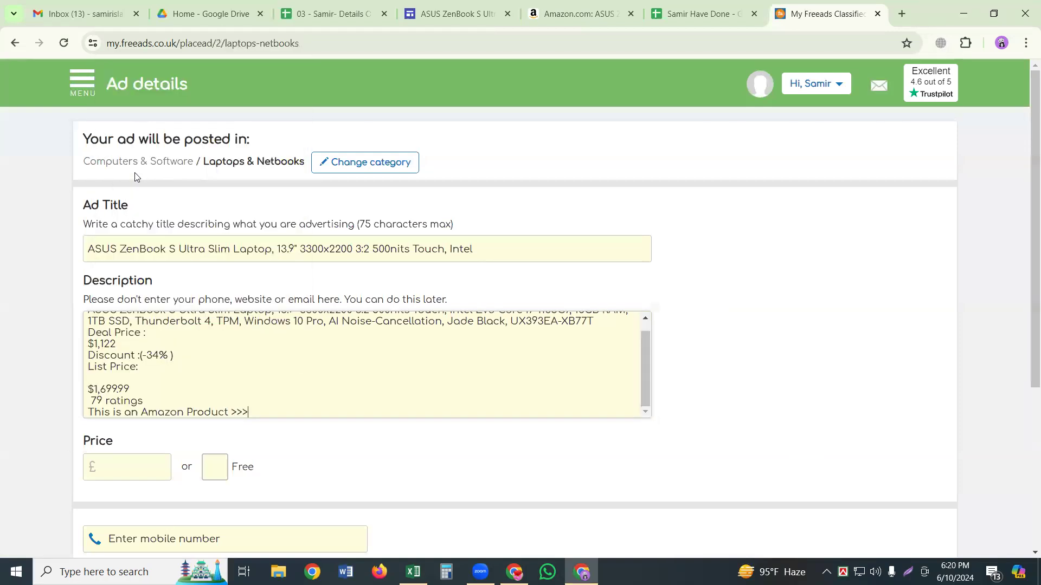
# Step: Remove the blank line above $1,699.99 in the Description and start a new line after "This is an Amazon Product >>>"
pyautogui.click(85, 389)
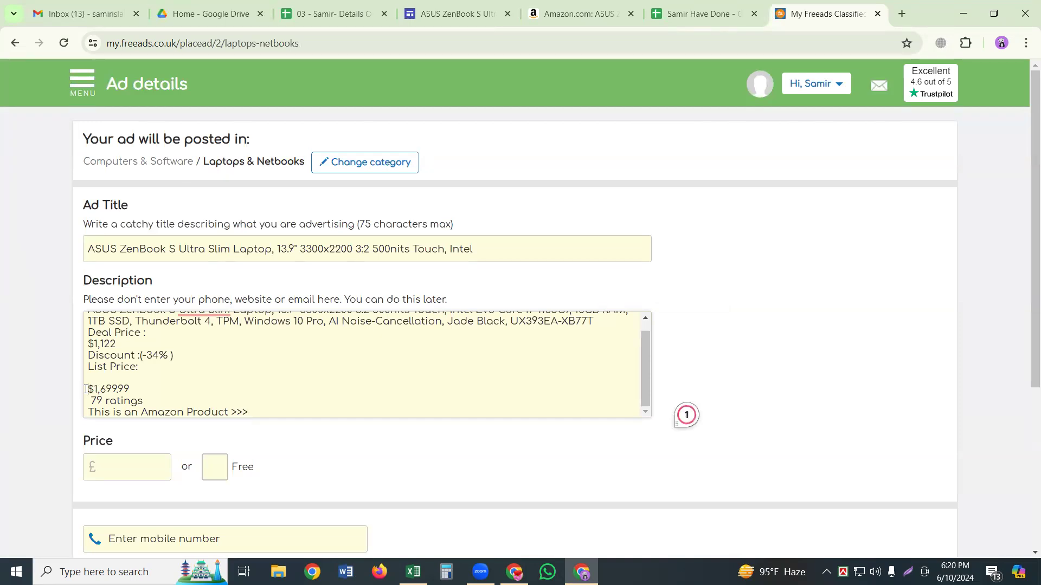
pyautogui.press('BackSpace')
pyautogui.click(267, 404)
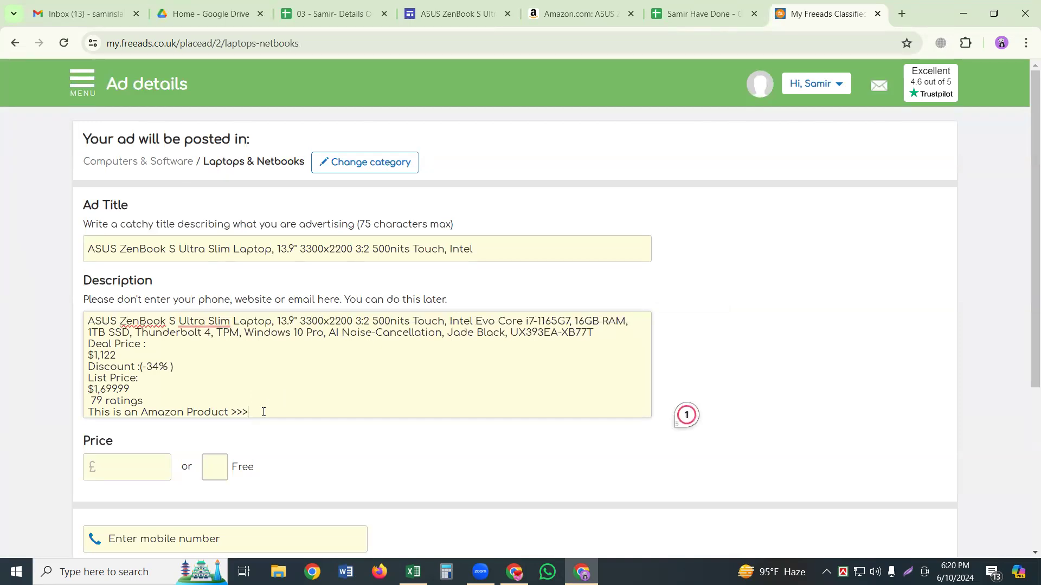
pyautogui.press('Return')
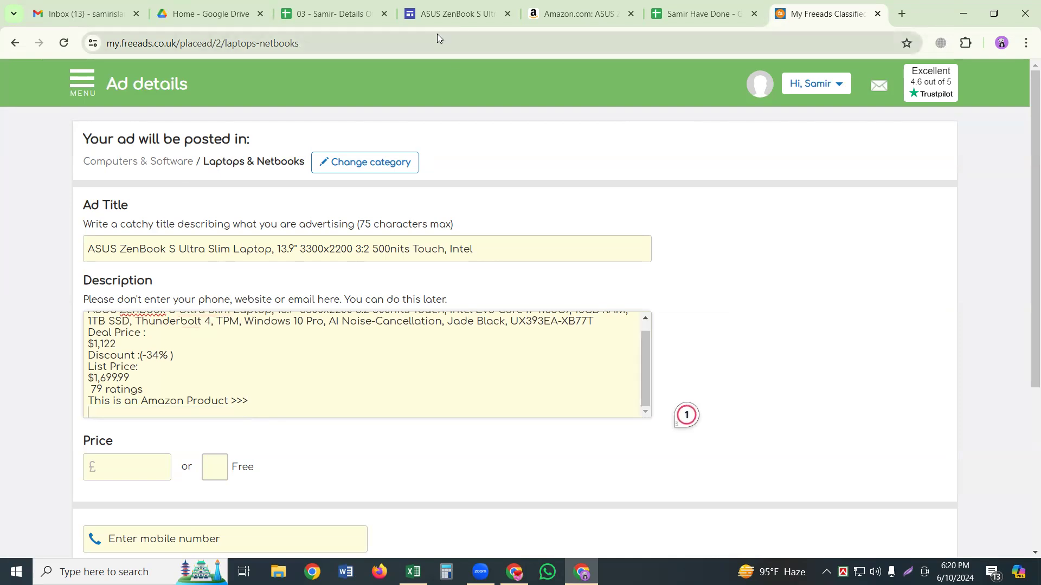
# Step: Copy the full specifications block, Brand through Graphics Card, from the Google Sites page and paste it at the end of the Freeads Description
pyautogui.click(448, 14)
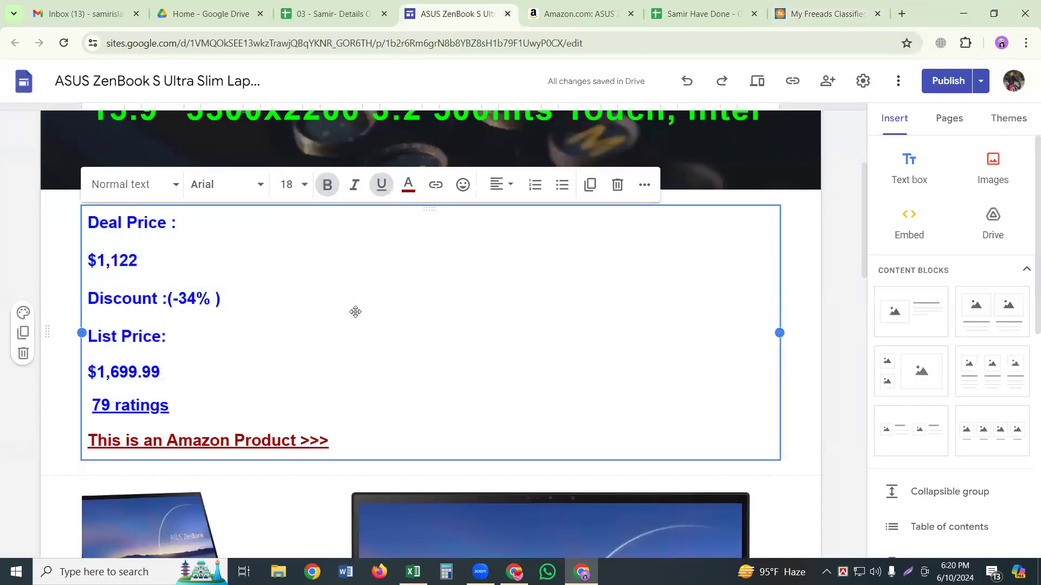
pyautogui.scroll(-12, 355, 309)
pyautogui.click(518, 374)
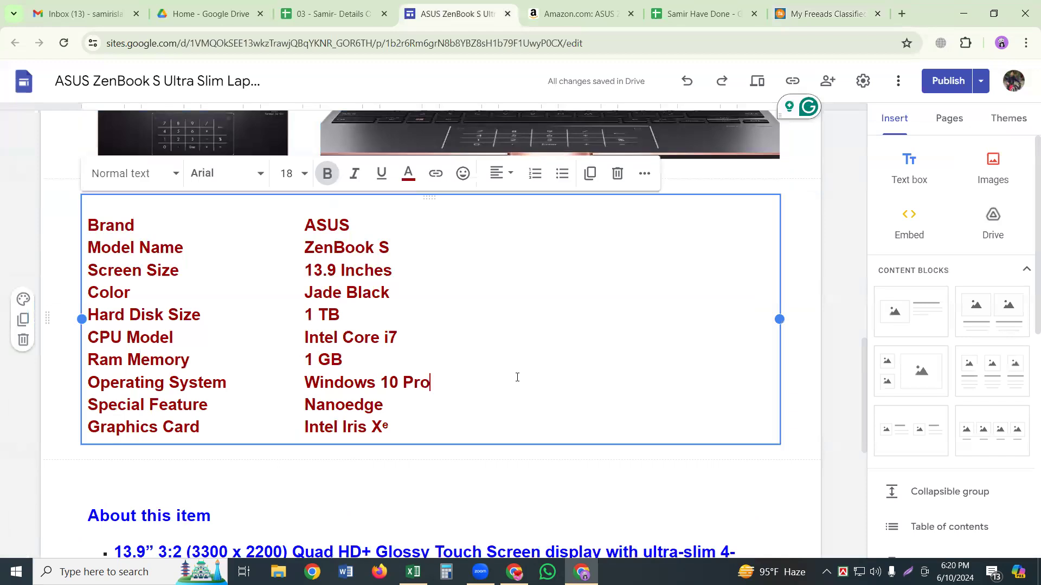
pyautogui.hotkey('ctrl', 'a')
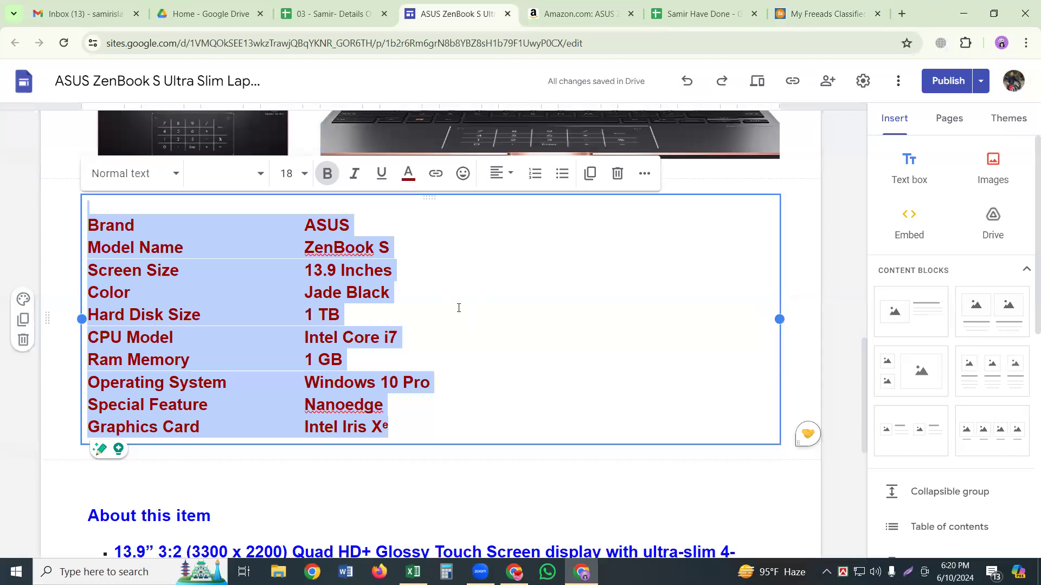
pyautogui.click(815, 13)
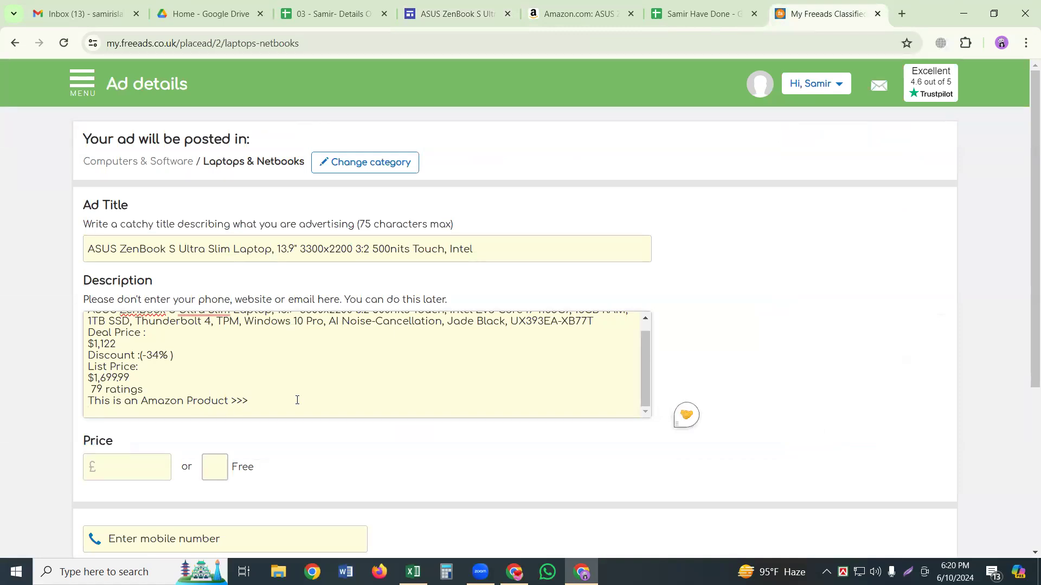
pyautogui.hotkey('ctrl', 'v')
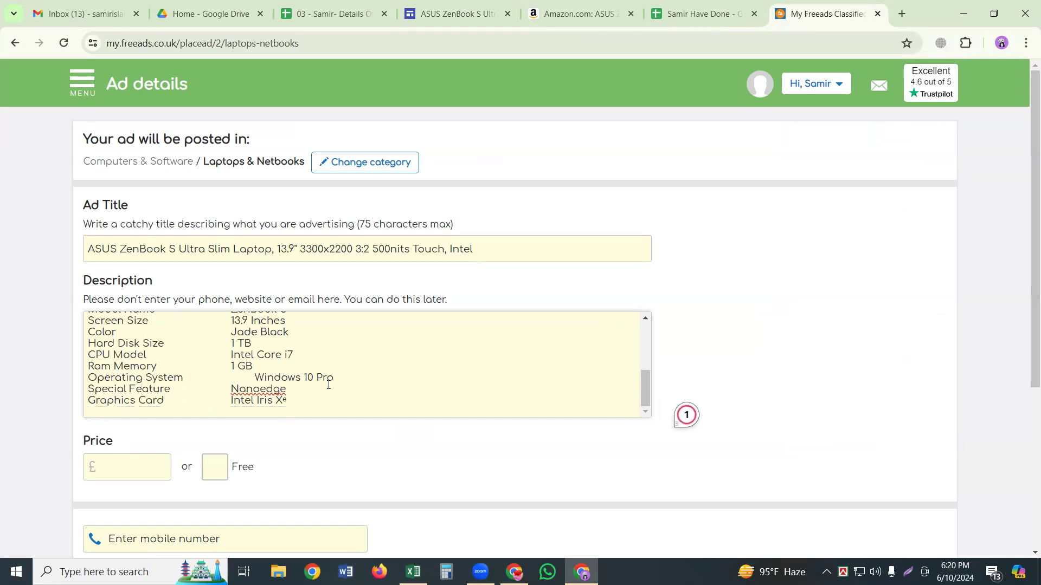
# Step: Return to the Google Sites laptop page and copy its published site link
pyautogui.click(450, 13)
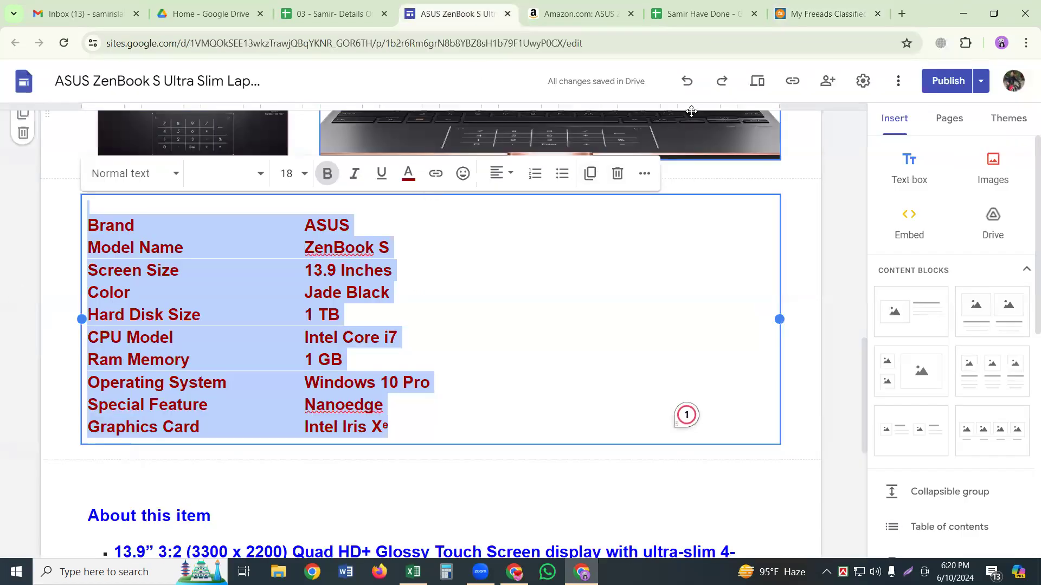
pyautogui.click(792, 82)
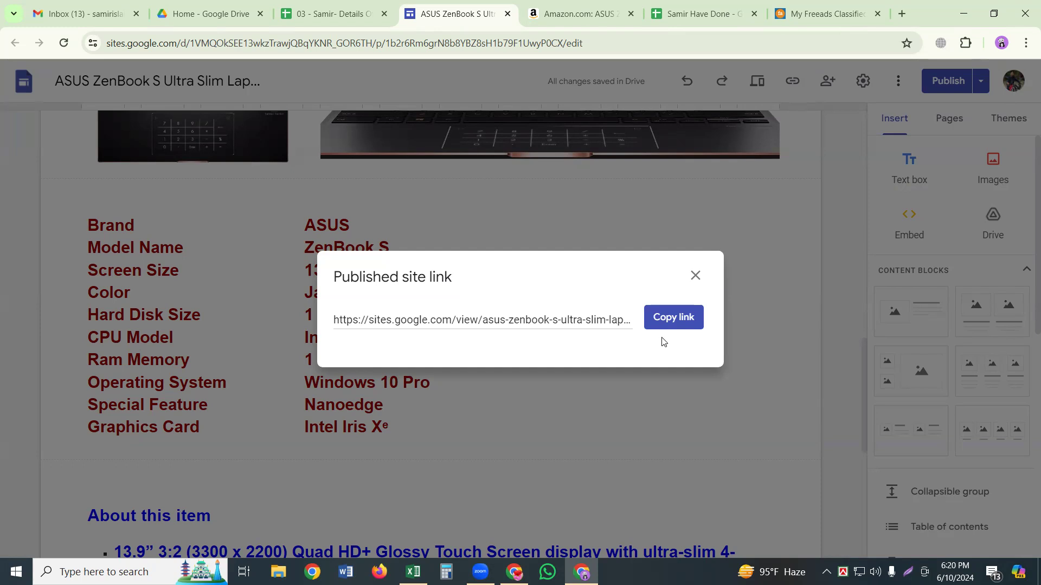
pyautogui.click(667, 320)
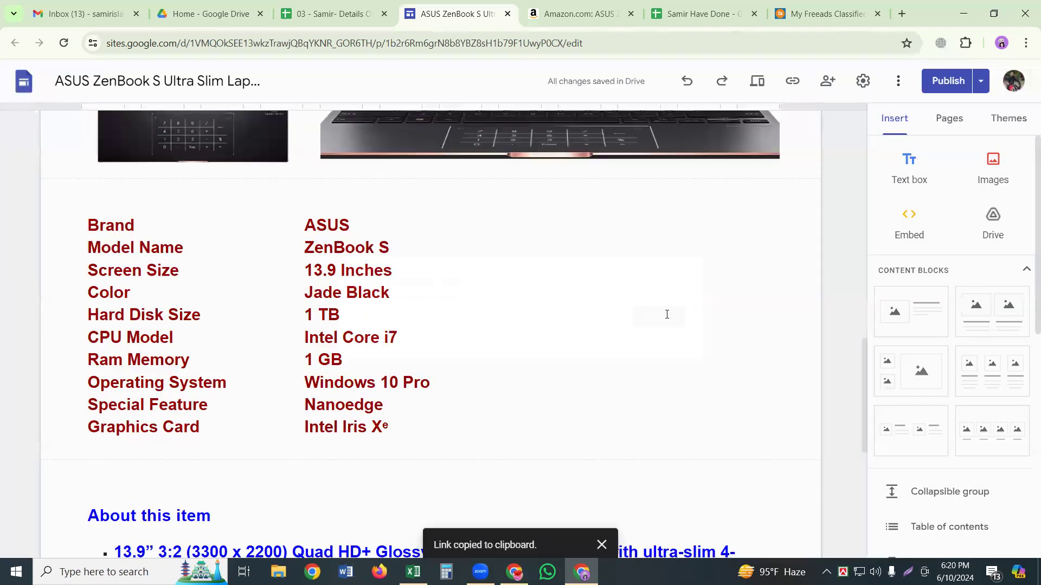
# Step: Find TinyURL through a Google search in a new tab, open its URL shortener and dismiss the free trial offer
pyautogui.click(902, 12)
pyautogui.click(903, 12)
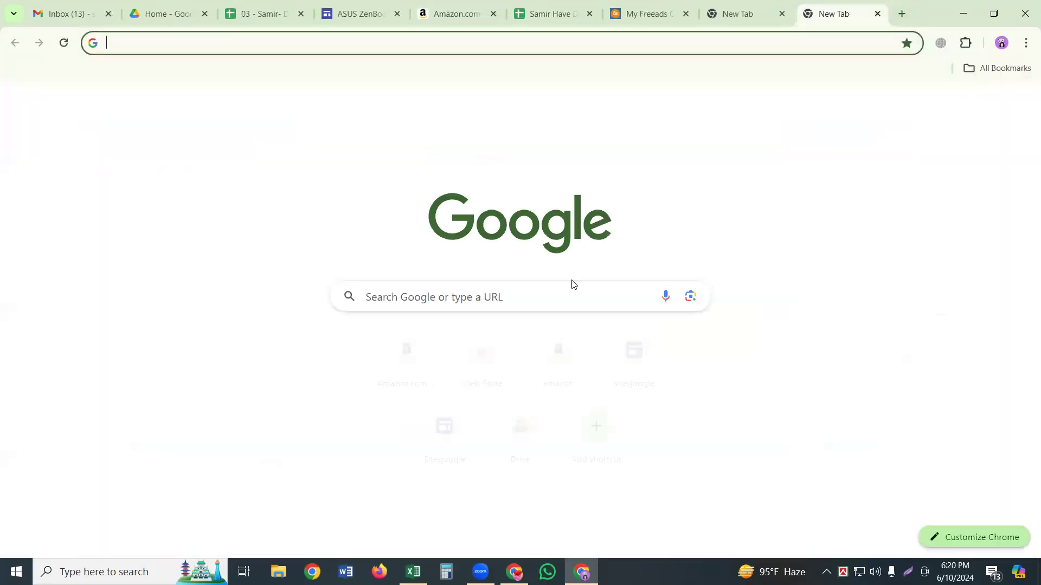
pyautogui.click(560, 292)
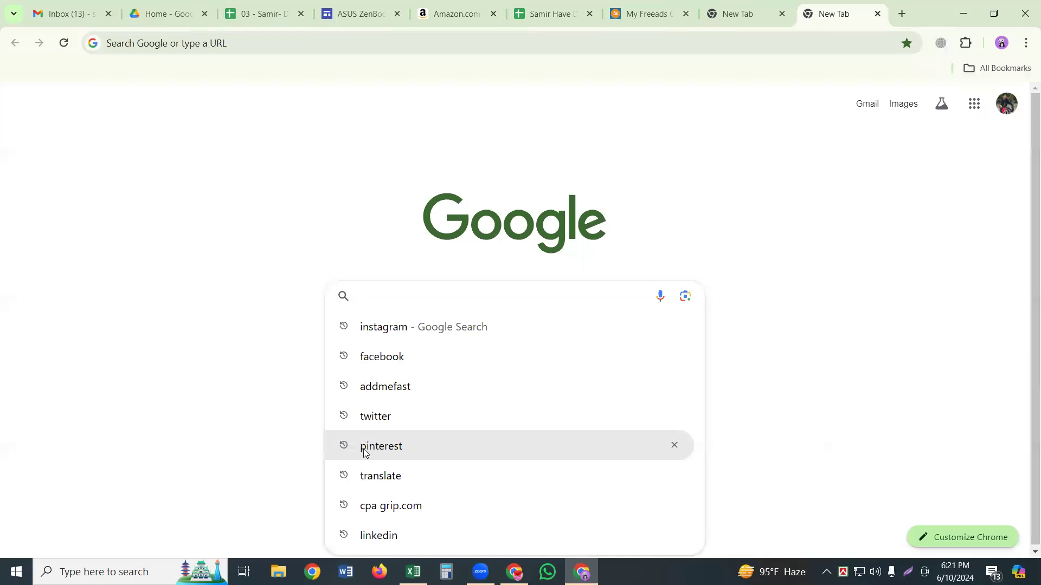
pyautogui.write('t')
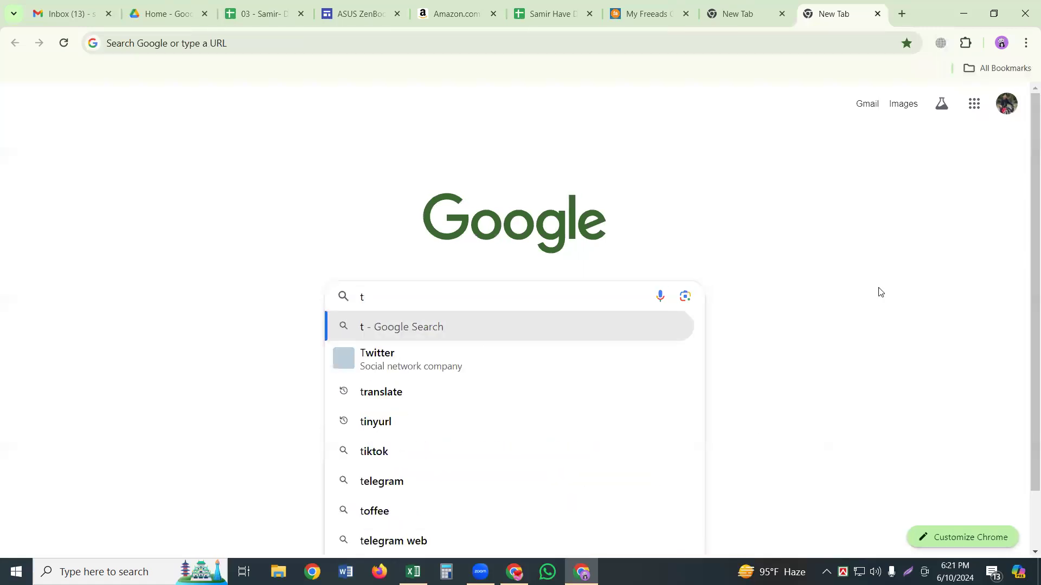
pyautogui.write('inyurl')
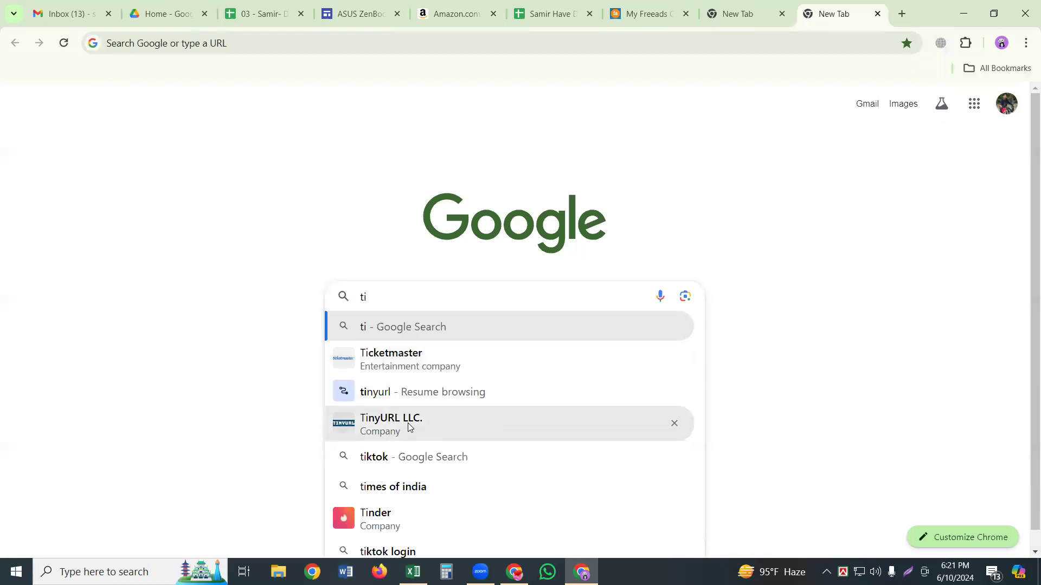
pyautogui.click(408, 423)
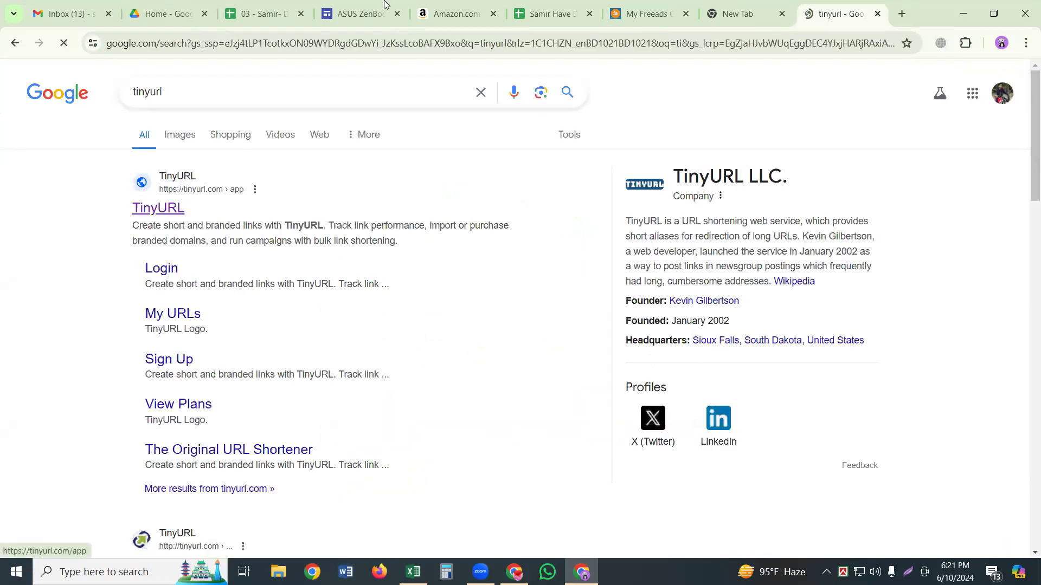
pyautogui.click(156, 214)
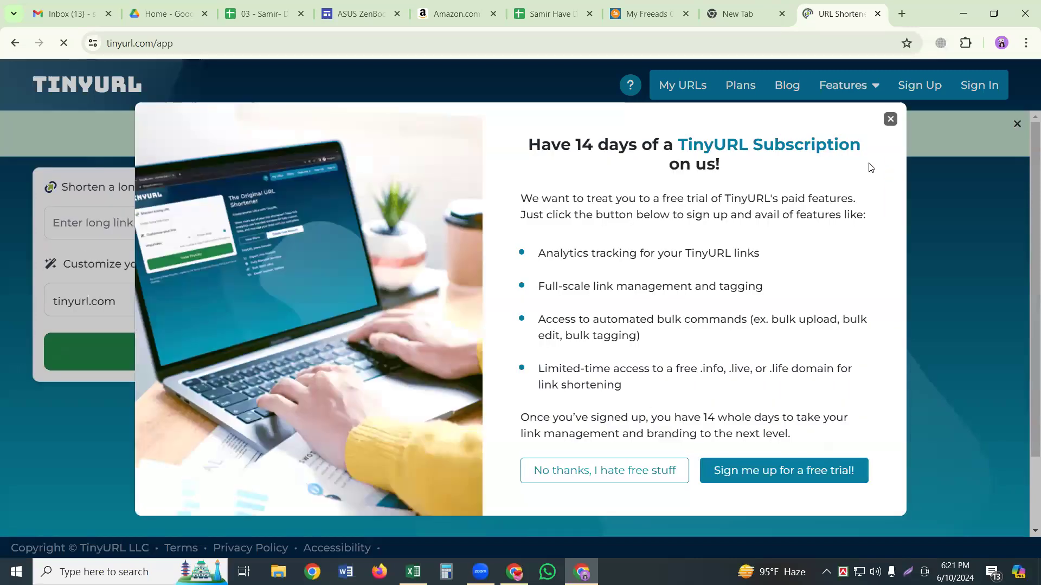
pyautogui.click(890, 118)
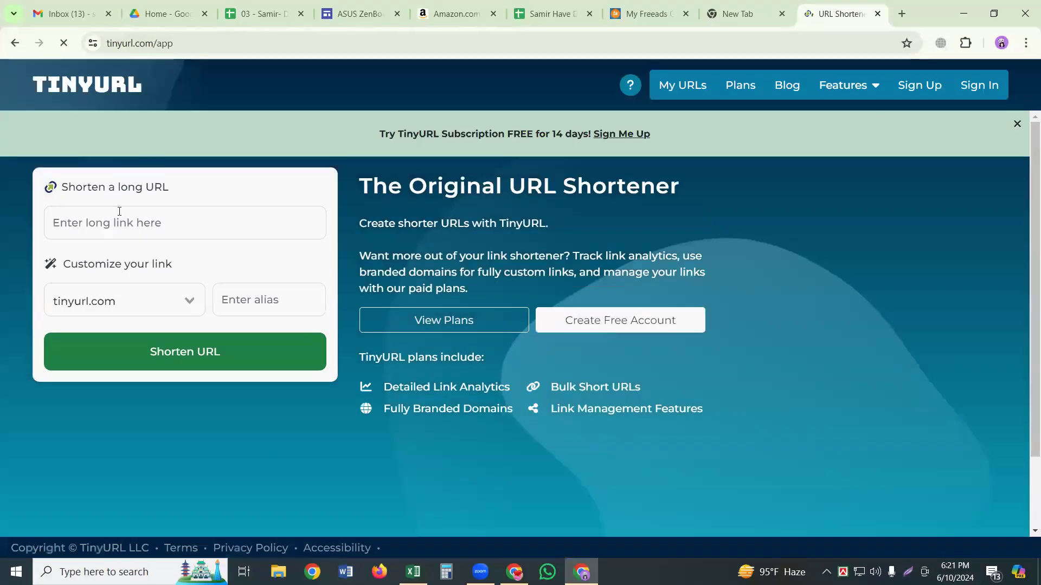
# Step: Paste the published Google Sites link into TinyURL as the long URL and shorten it
pyautogui.click(117, 233)
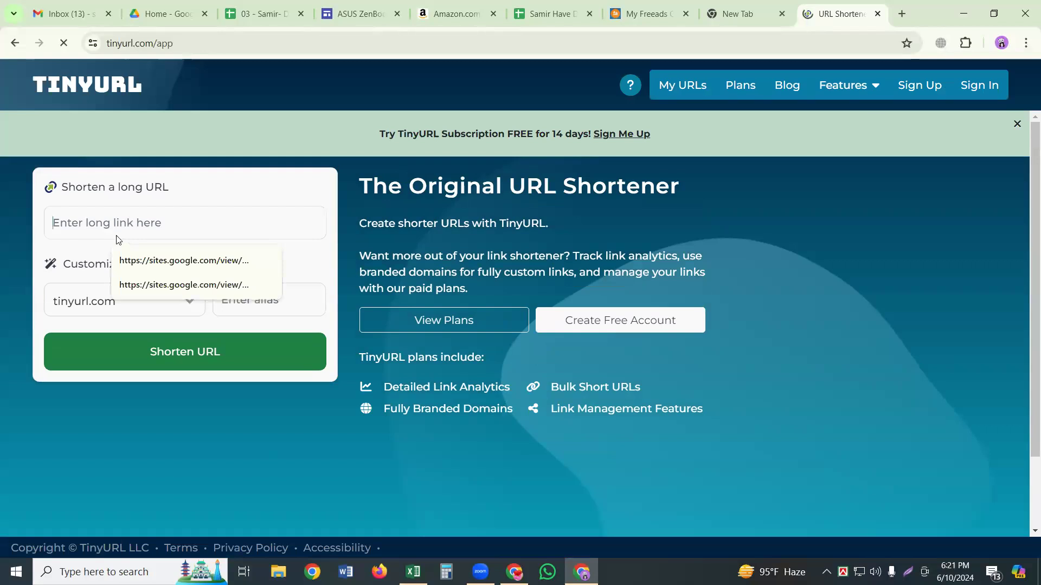
pyautogui.rightClick(117, 236)
pyautogui.click(118, 222)
pyautogui.rightClick(118, 224)
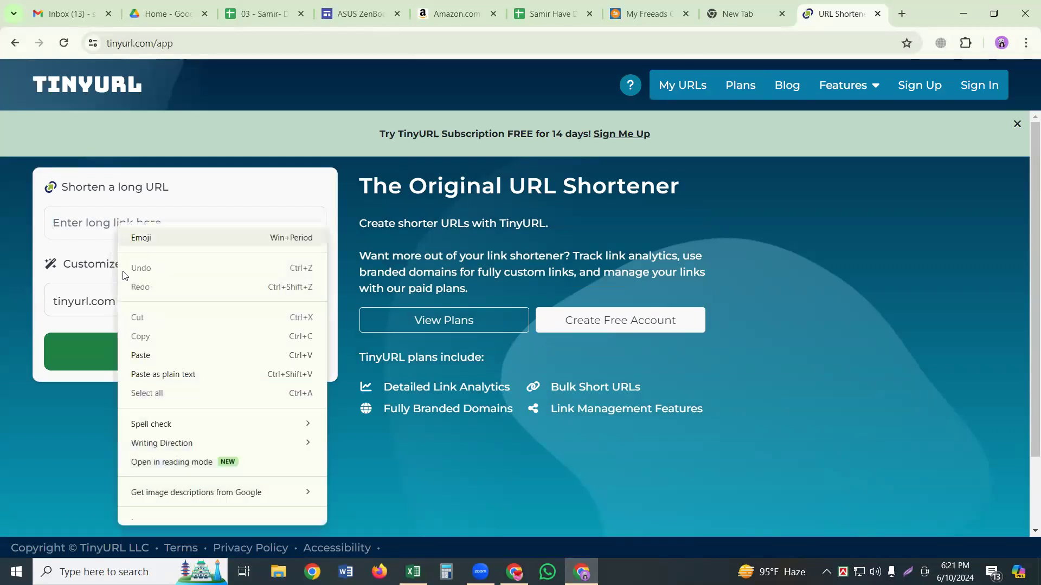
pyautogui.click(140, 356)
pyautogui.click(139, 364)
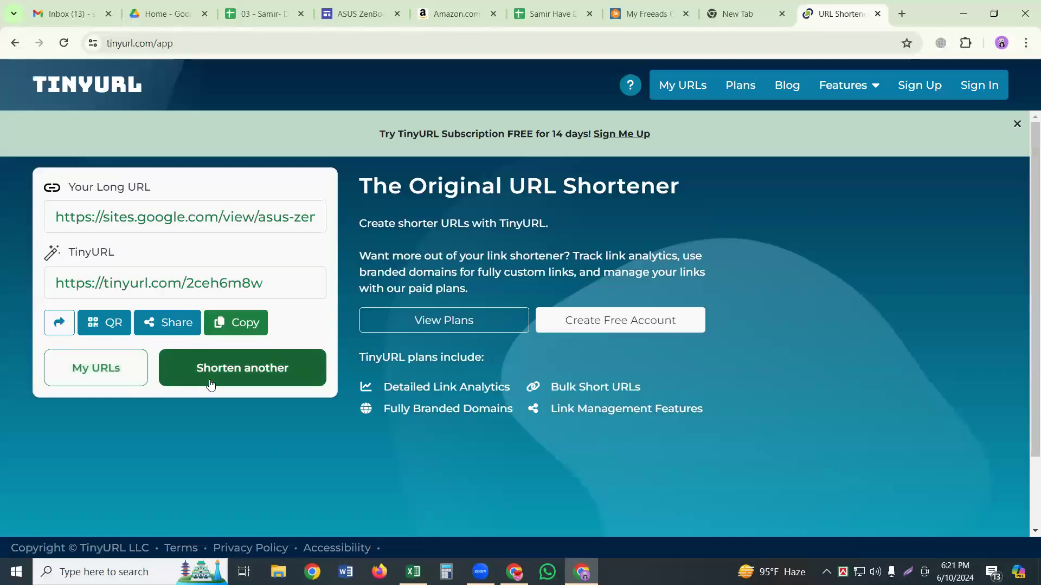
# Step: Copy the generated TinyURL and paste it below the specifications in the Freeads ad's Description
pyautogui.click(235, 324)
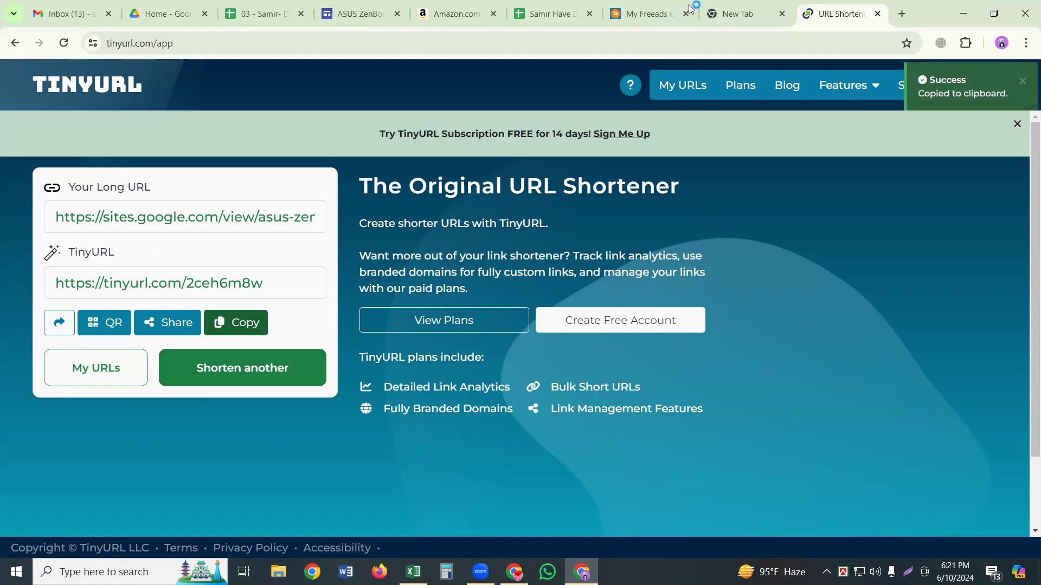
pyautogui.click(633, 15)
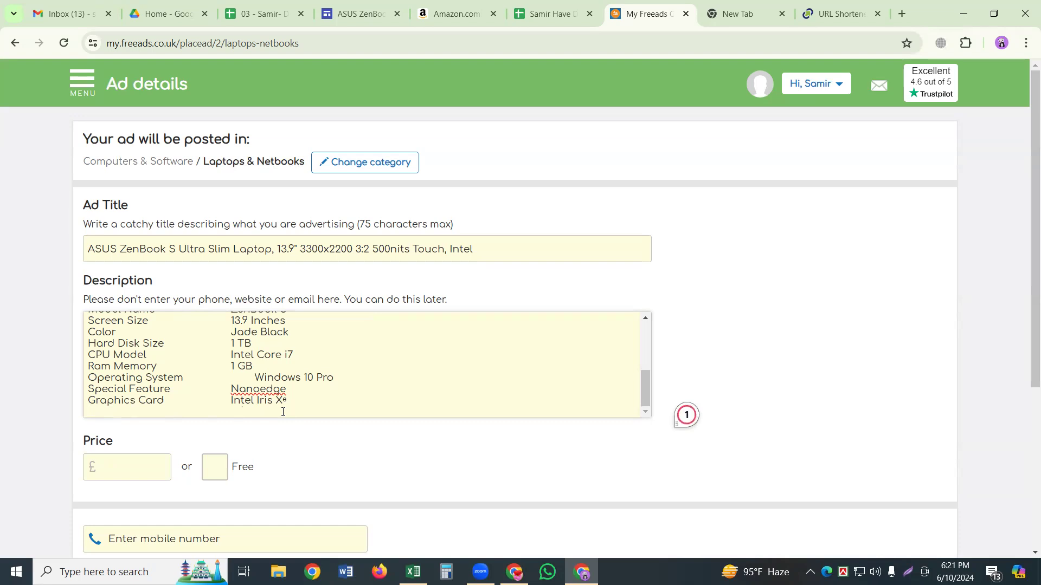
pyautogui.hotkey('ctrl', 'v')
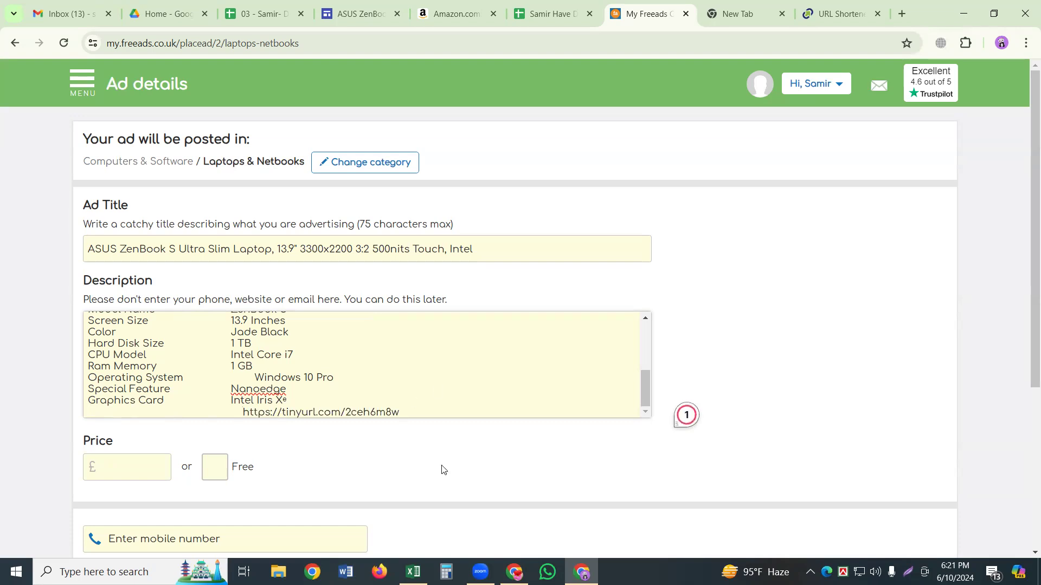
pyautogui.moveTo(514, 572)
pyautogui.moveTo(582, 572)
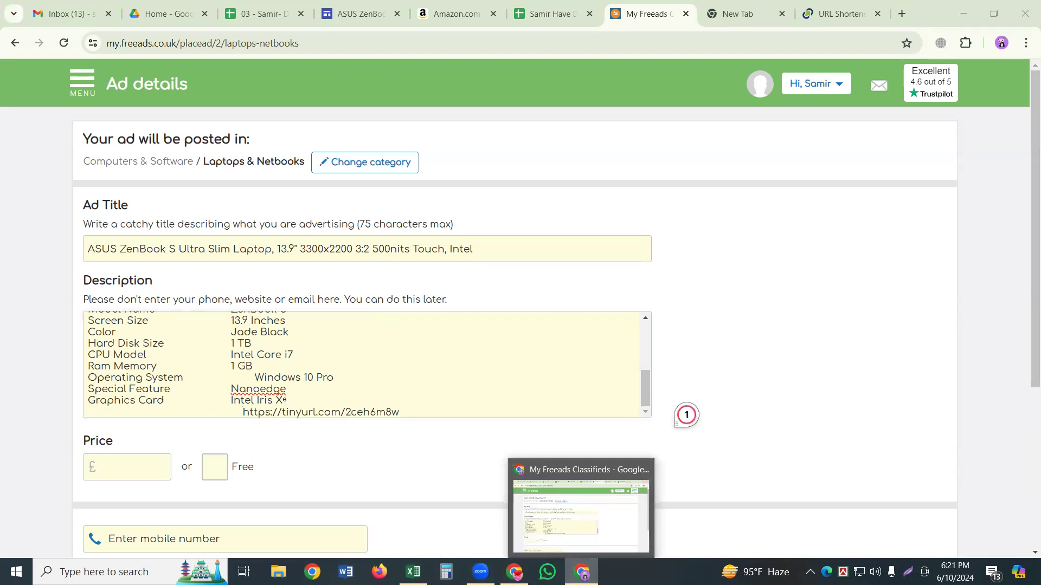
pyautogui.click(582, 572)
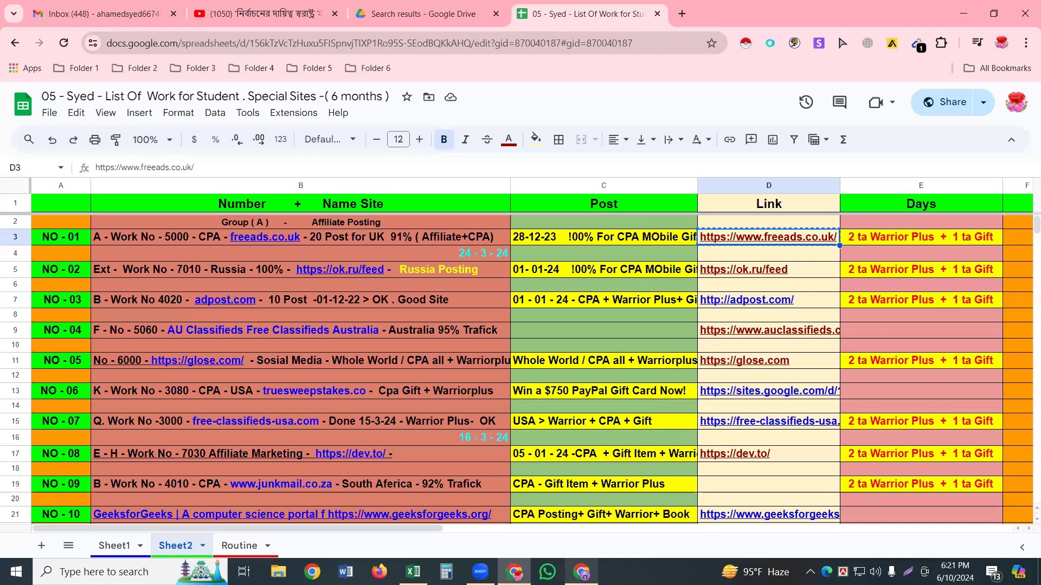
pyautogui.click(581, 572)
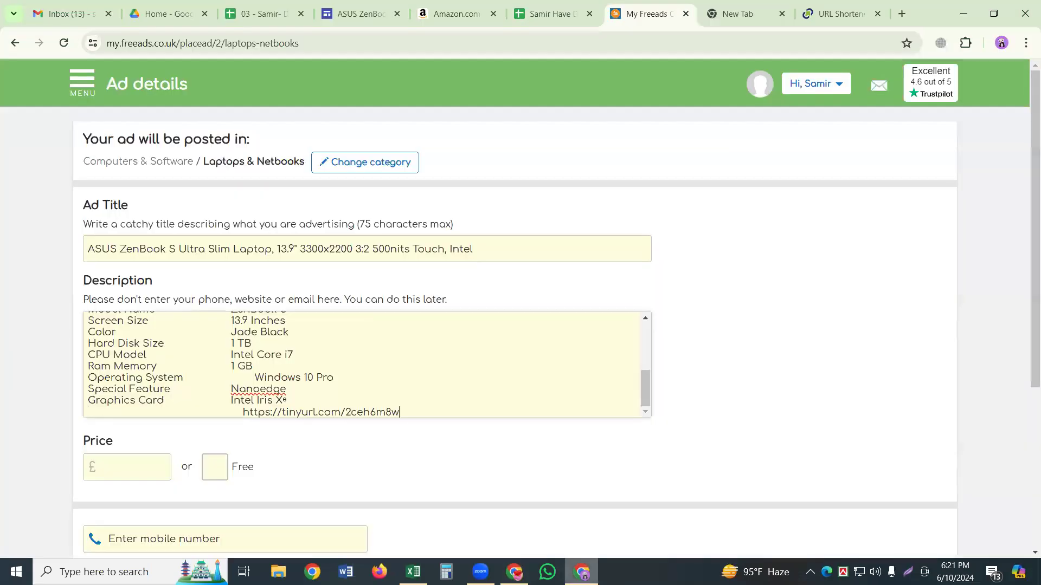
# Step: Copy the "Click the Link to Buy >>>" line from the end of the Google Sites page's About this item list
pyautogui.click(361, 13)
pyautogui.scroll(-7, 170, 418)
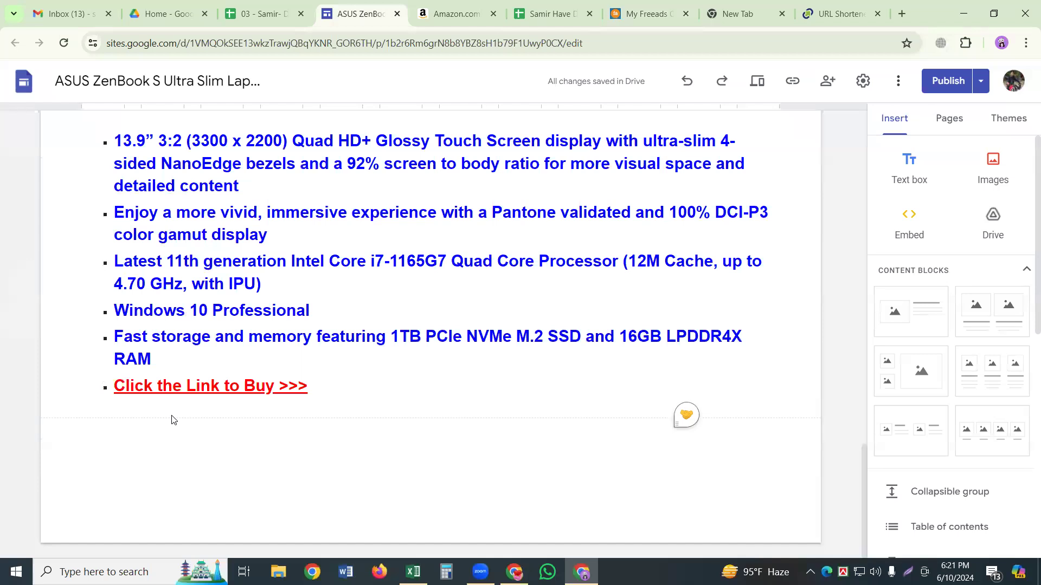
pyautogui.doubleClick(213, 392)
pyautogui.tripleClick(213, 391)
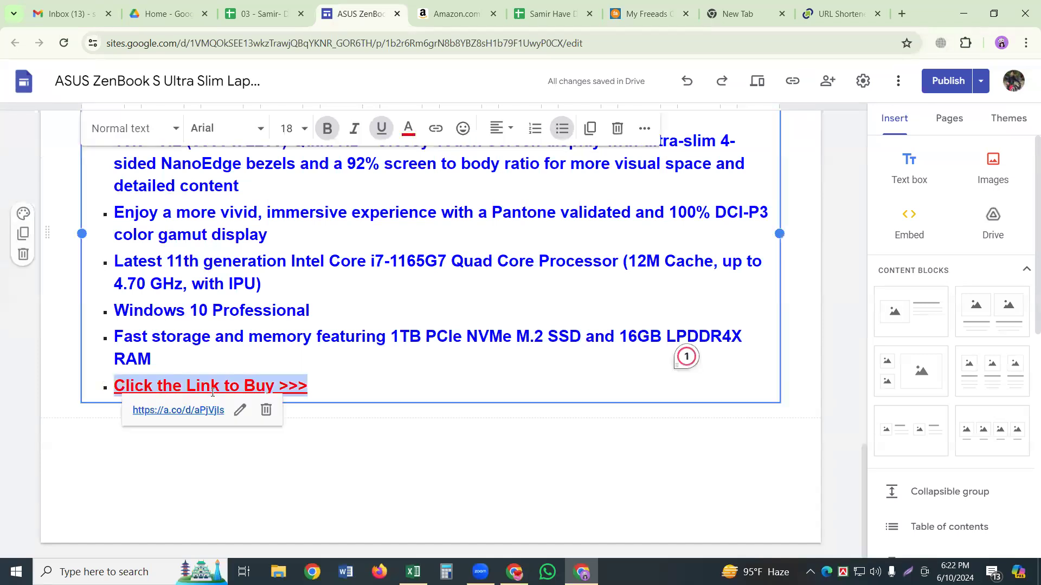
pyautogui.rightClick(272, 273)
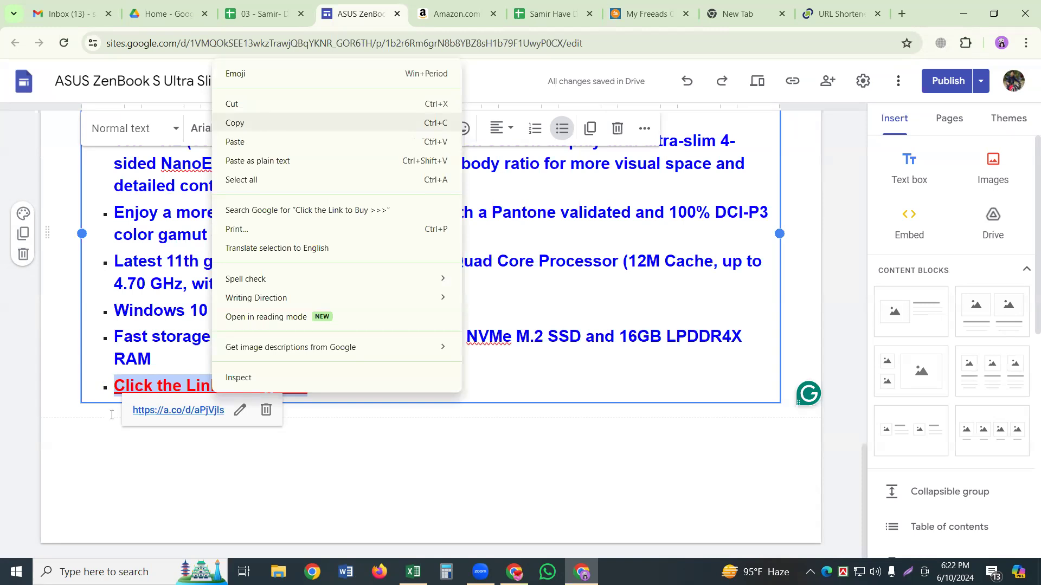
# Step: Switch to the Freeads ad form and paste "Click the Link to Buy >>>" on its own line above the TinyURL in the Description
pyautogui.hotkey('ctrl', '7')
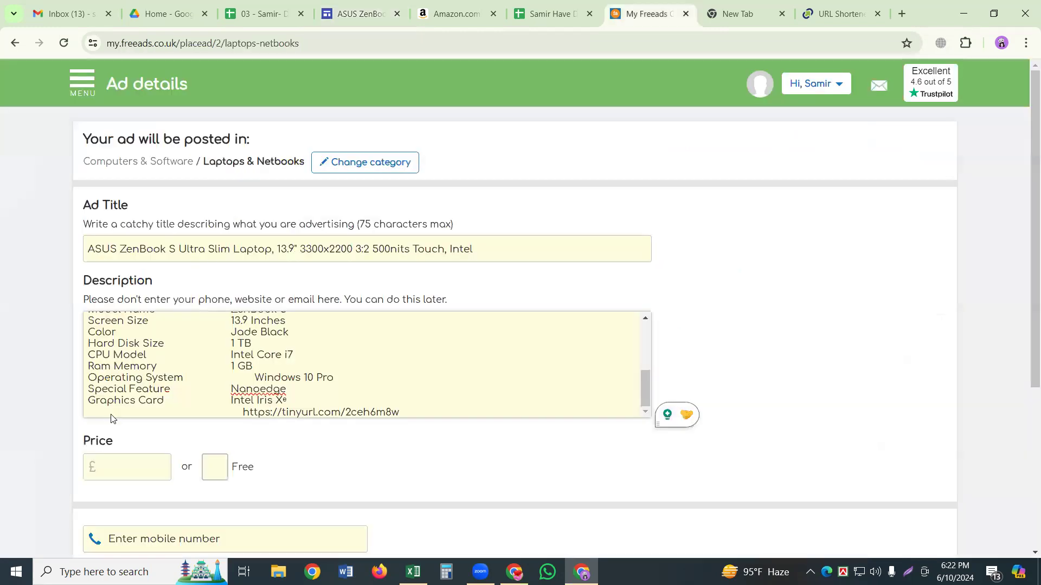
pyautogui.hotkey('shift', 'F10')
pyautogui.click(195, 233)
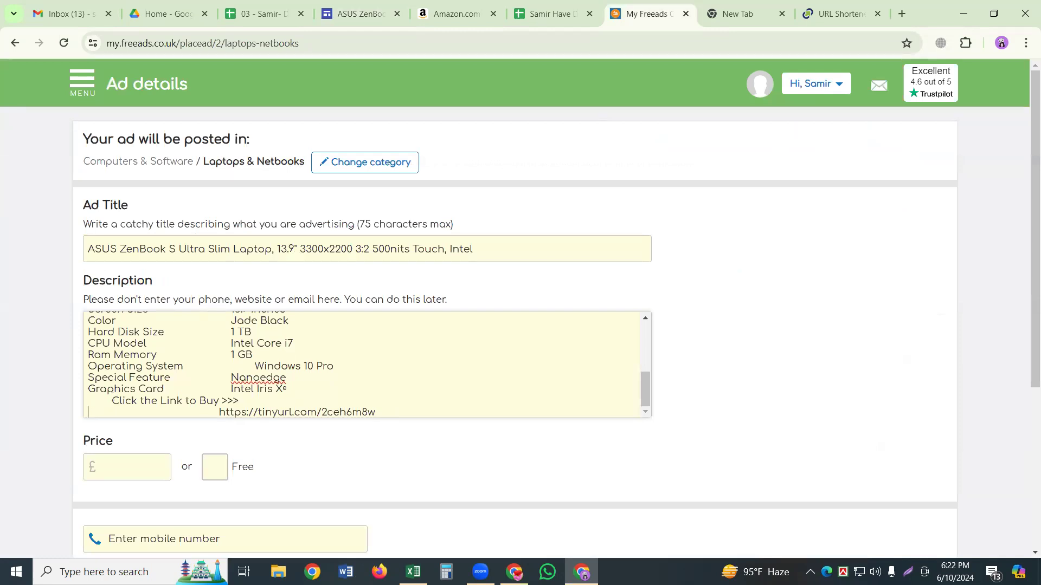
# Step: Try to delete the indent before "Click the Link to Buy >>>" in the Description, and undo the deletions
pyautogui.click(112, 401)
pyautogui.press('BackSpace')
pyautogui.press('BackSpace')
pyautogui.press('BackSpace')
pyautogui.press('BackSpace')
pyautogui.press('BackSpace')
pyautogui.press('BackSpace')
pyautogui.press('BackSpace')
pyautogui.press('BackSpace')
pyautogui.press('BackSpace')
pyautogui.press('BackSpace')
pyautogui.press('BackSpace')
pyautogui.press('BackSpace')
pyautogui.press('BackSpace')
pyautogui.press('BackSpace')
pyautogui.press('BackSpace')
pyautogui.press('BackSpace')
pyautogui.press('BackSpace')
pyautogui.press('BackSpace')
pyautogui.press('BackSpace')
pyautogui.press('BackSpace')
pyautogui.press('BackSpace')
pyautogui.press('BackSpace')
pyautogui.press('BackSpace')
pyautogui.press('BackSpace')
pyautogui.press('BackSpace')
pyautogui.press('BackSpace')
pyautogui.press('BackSpace')
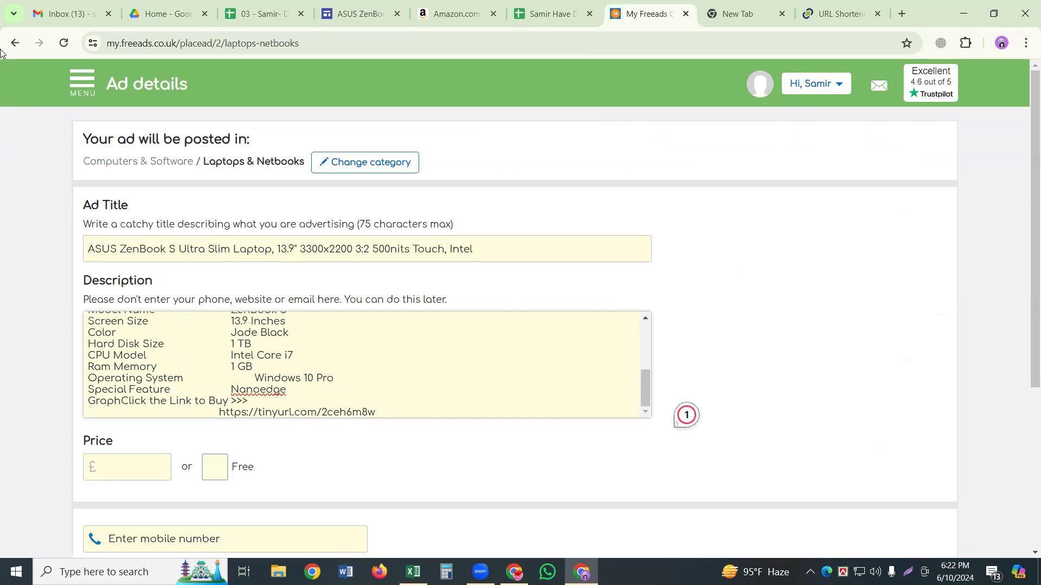
pyautogui.press('BackSpace')
pyautogui.press('BackSpace')
pyautogui.press('BackSpace')
pyautogui.press('BackSpace')
pyautogui.press('BackSpace')
pyautogui.press('BackSpace')
pyautogui.press('BackSpace')
pyautogui.press('BackSpace')
pyautogui.press('BackSpace')
pyautogui.press('BackSpace')
pyautogui.press('BackSpace')
pyautogui.press('BackSpace')
pyautogui.press('BackSpace')
pyautogui.press('BackSpace')
pyautogui.press('BackSpace')
pyautogui.press('BackSpace')
pyautogui.press('BackSpace')
pyautogui.press('BackSpace')
pyautogui.press('BackSpace')
pyautogui.press('BackSpace')
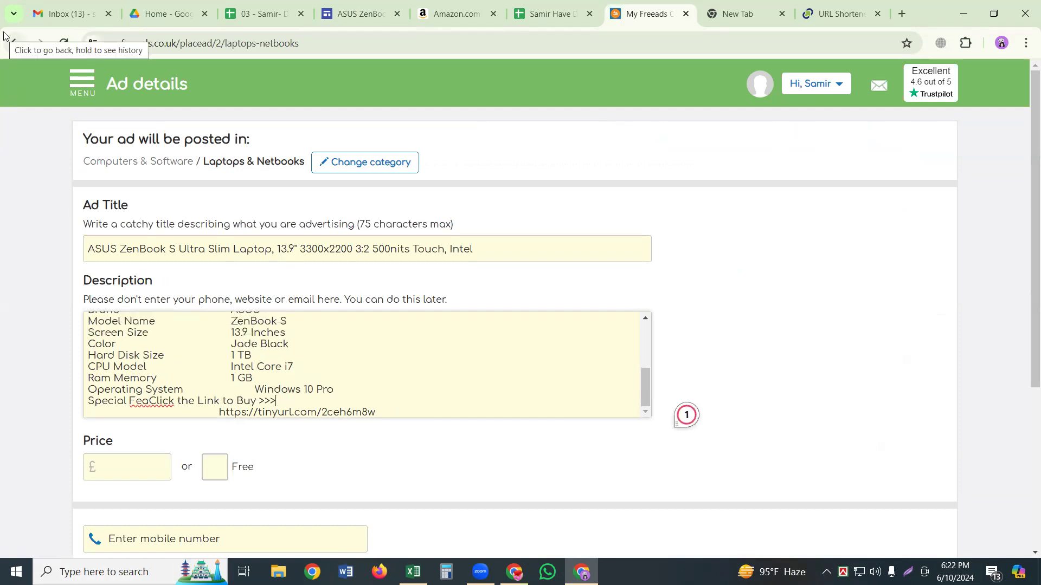
pyautogui.hotkey('ctrl', 'z')
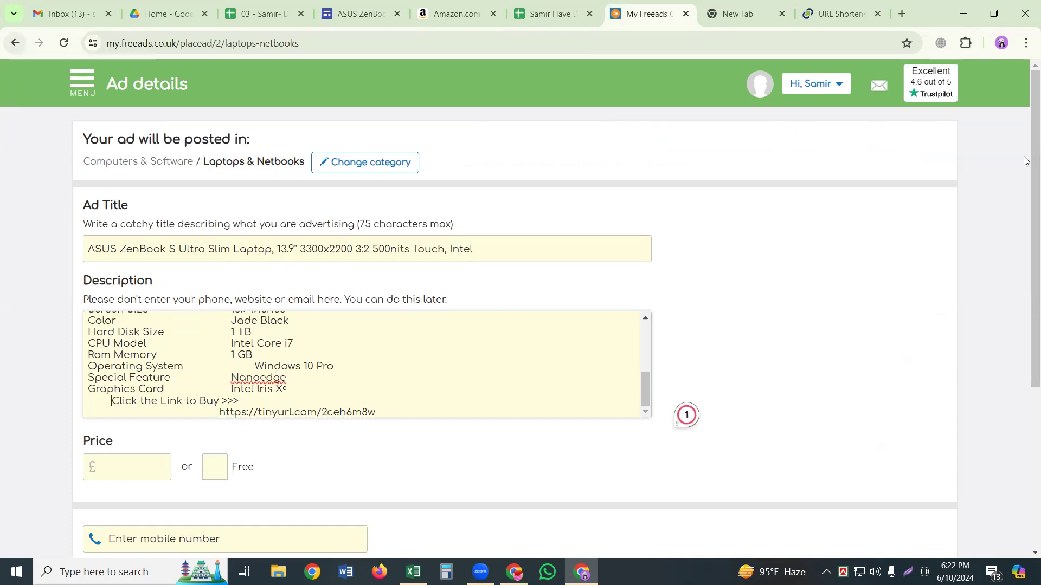
# Step: Delete the indent before "Click the Link to Buy >>>" in the ad's Description
pyautogui.press('BackSpace')
pyautogui.press('BackSpace')
pyautogui.press('BackSpace')
pyautogui.press('BackSpace')
pyautogui.press('BackSpace')
pyautogui.press('BackSpace')
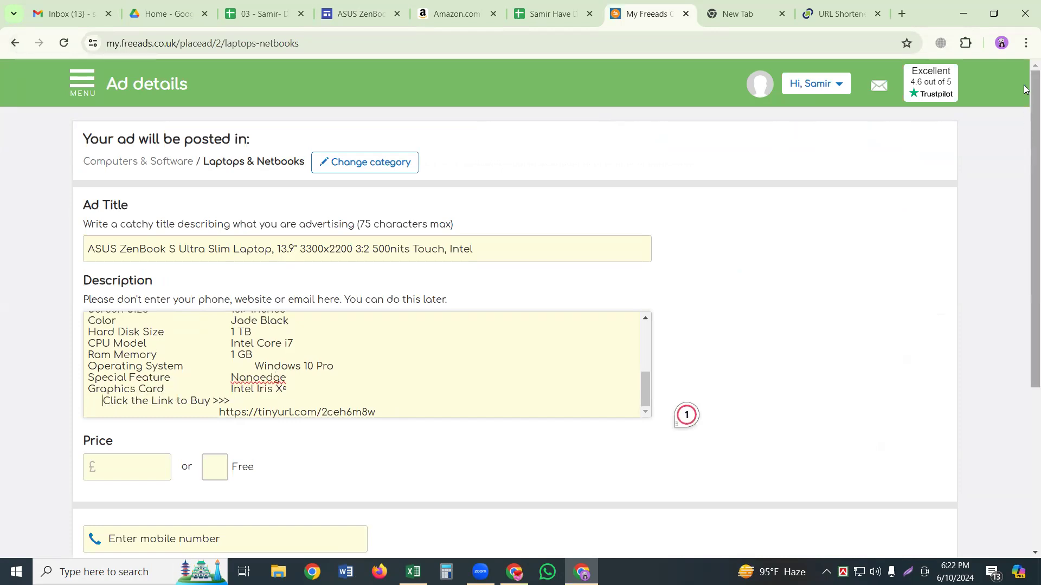
pyautogui.press('BackSpace')
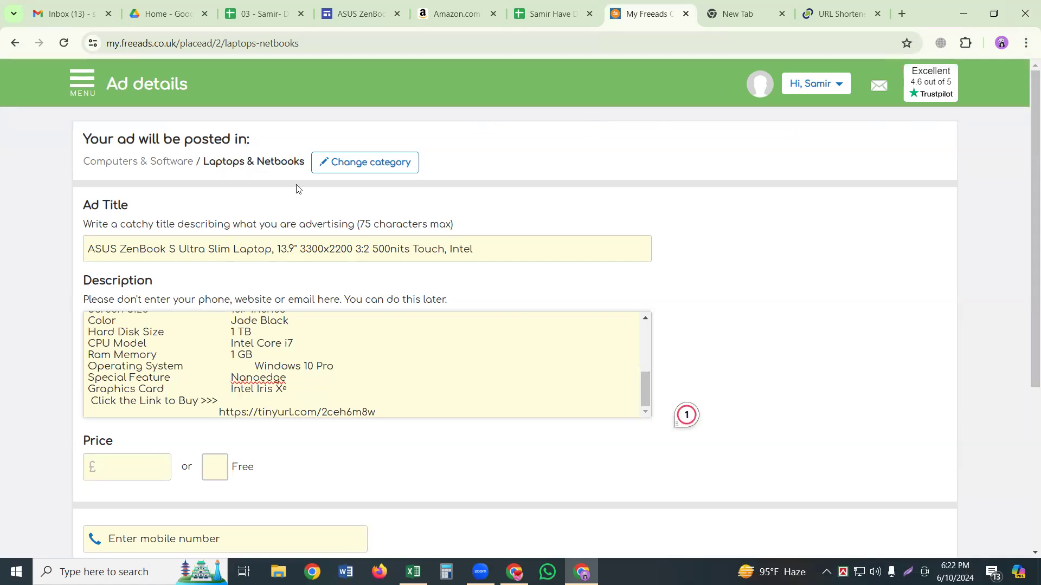
# Step: Remove the spacing and line break before the TinyURL so it directly follows "Click the Link to Buy >>>" in the Description
pyautogui.click(221, 411)
pyautogui.press('BackSpace')
pyautogui.press('BackSpace')
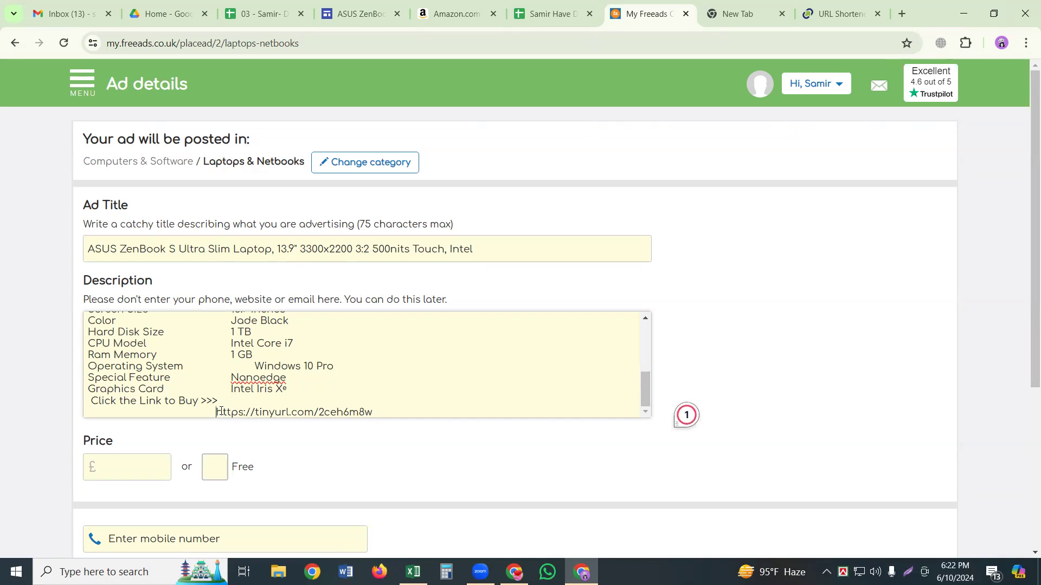
pyautogui.press('BackSpace')
pyautogui.press('BackSpace')
pyautogui.press('BackSpace')
pyautogui.press('BackSpace')
pyautogui.press('BackSpace')
pyautogui.press('BackSpace')
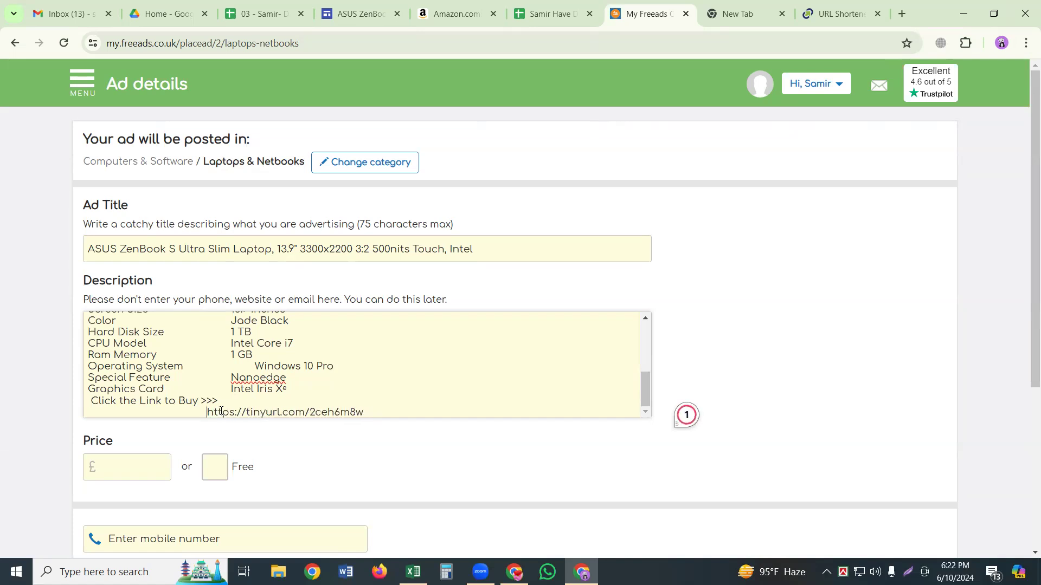
pyautogui.press('BackSpace')
pyautogui.press('BackSpace')
pyautogui.press('BackSpace')
pyautogui.press('BackSpace')
pyautogui.press('BackSpace')
pyautogui.press('BackSpace')
pyautogui.press('BackSpace')
pyautogui.press('BackSpace')
pyautogui.press('BackSpace')
pyautogui.press('BackSpace')
pyautogui.press('BackSpace')
pyautogui.press('BackSpace')
pyautogui.press('BackSpace')
pyautogui.press('BackSpace')
pyautogui.press('BackSpace')
pyautogui.press('BackSpace')
pyautogui.press('BackSpace')
pyautogui.press('BackSpace')
pyautogui.press('BackSpace')
pyautogui.press('BackSpace')
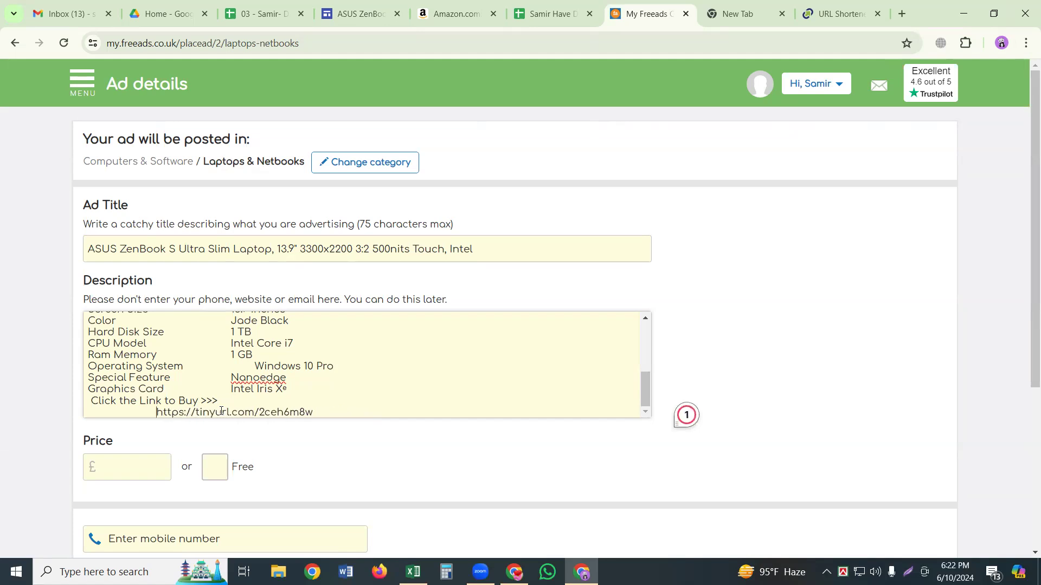
pyautogui.press('BackSpace')
pyautogui.press('BackSpace')
pyautogui.press('BackSpace')
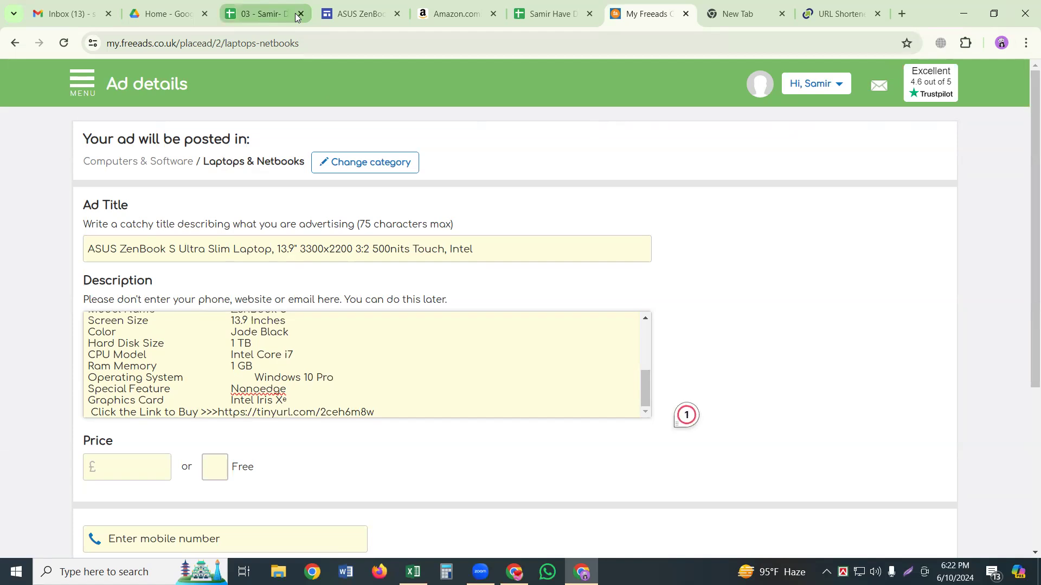
# Step: Switch to the Google Sites page and copy the deal price $1,122
pyautogui.click(347, 16)
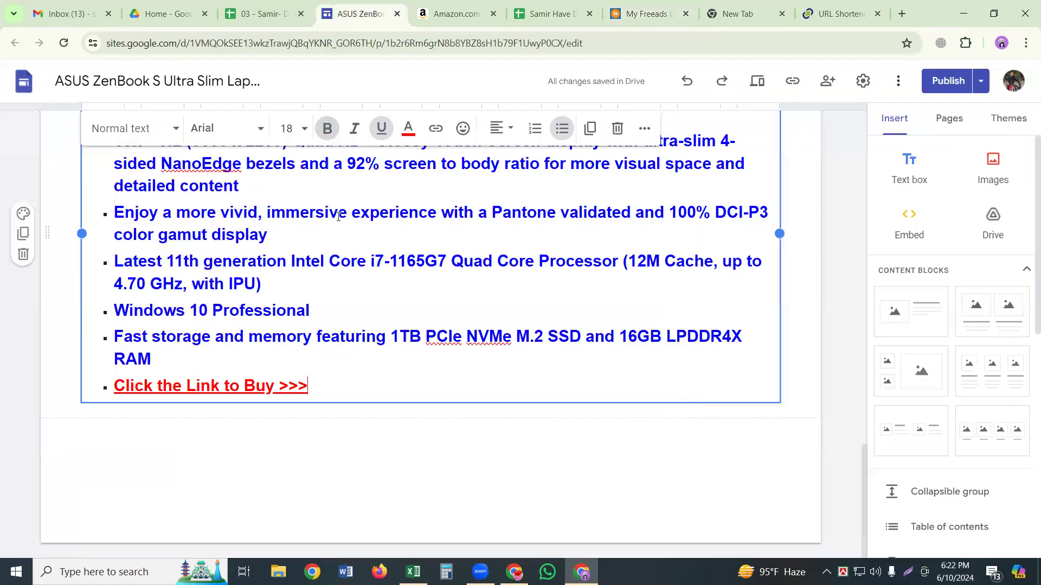
pyautogui.scroll(9, 338, 217)
pyautogui.scroll(10, 338, 217)
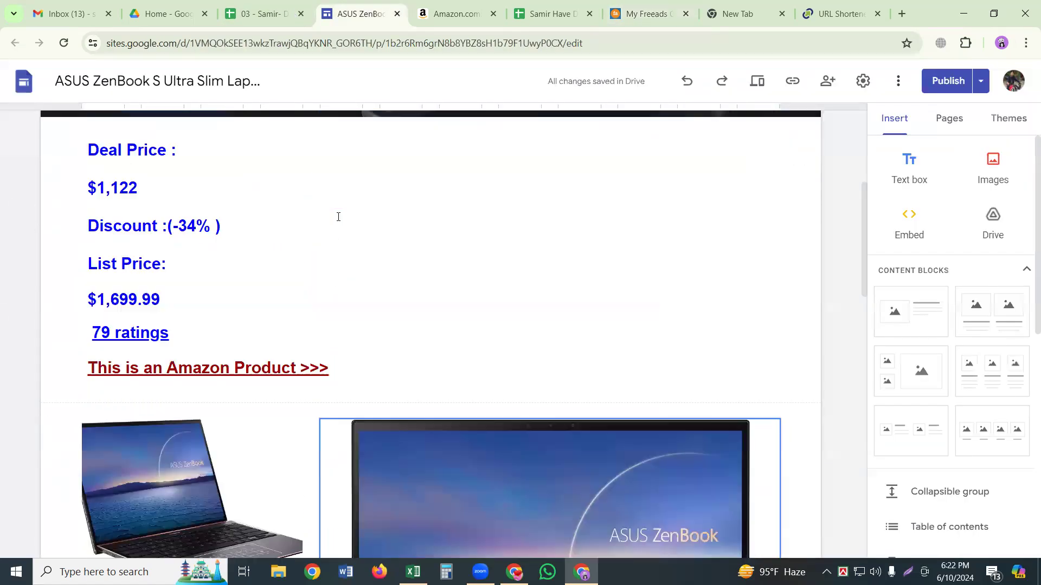
pyautogui.tripleClick(115, 188)
pyautogui.rightClick(114, 188)
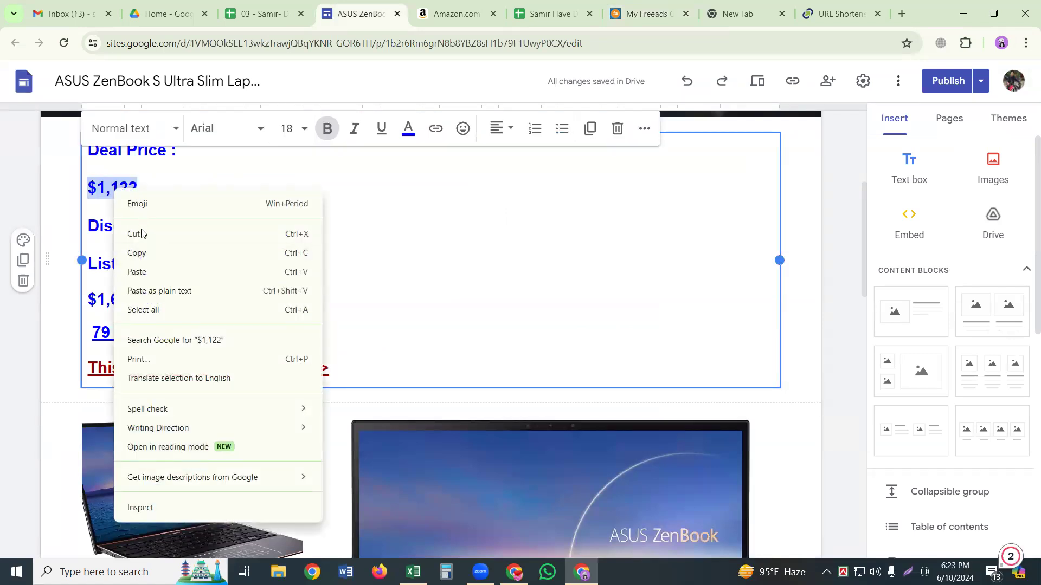
pyautogui.click(145, 255)
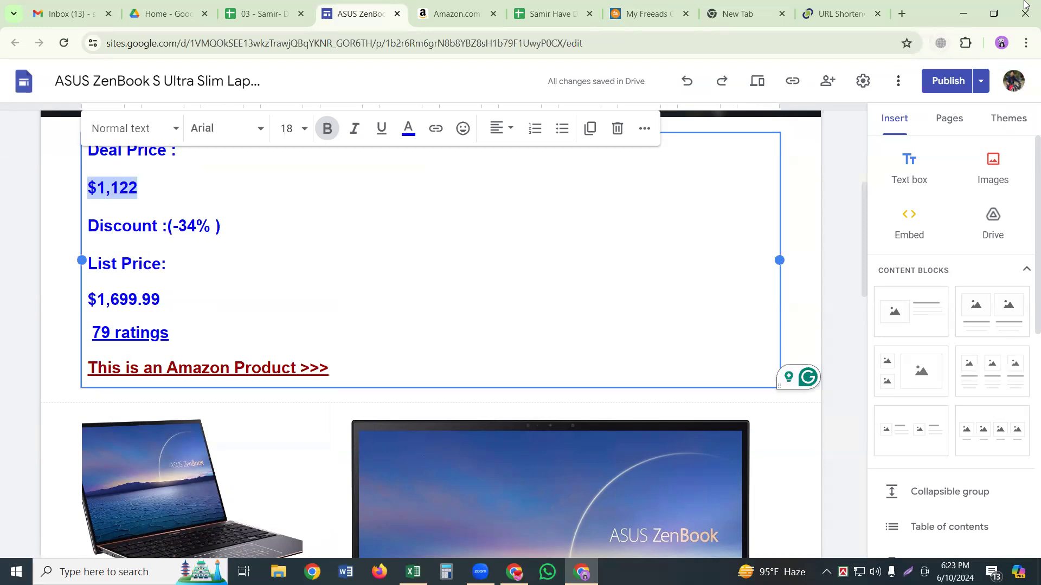
# Step: Search Google for "dollar to pound" in a new browser tab
pyautogui.click(902, 14)
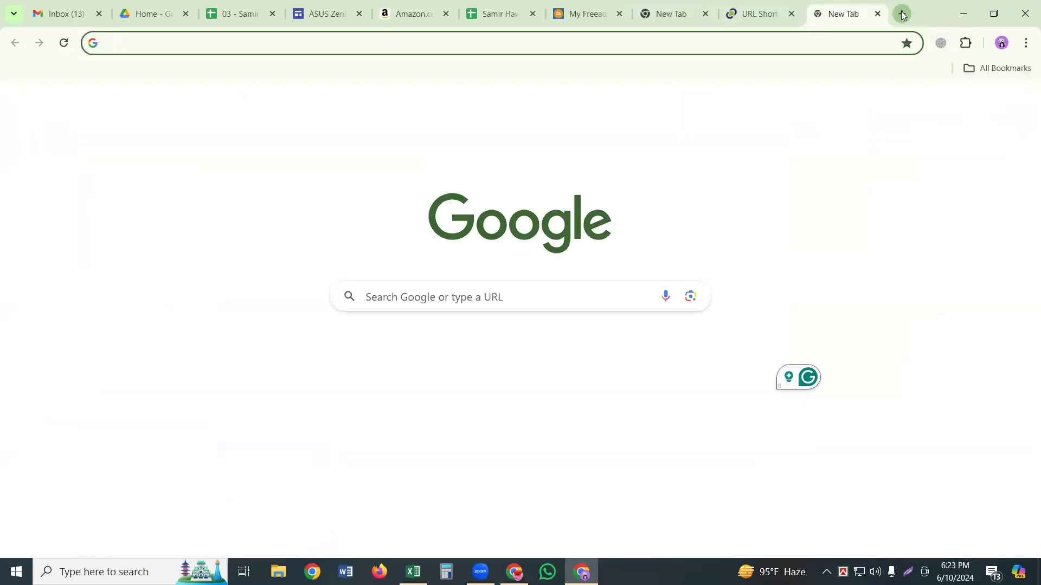
pyautogui.click(571, 292)
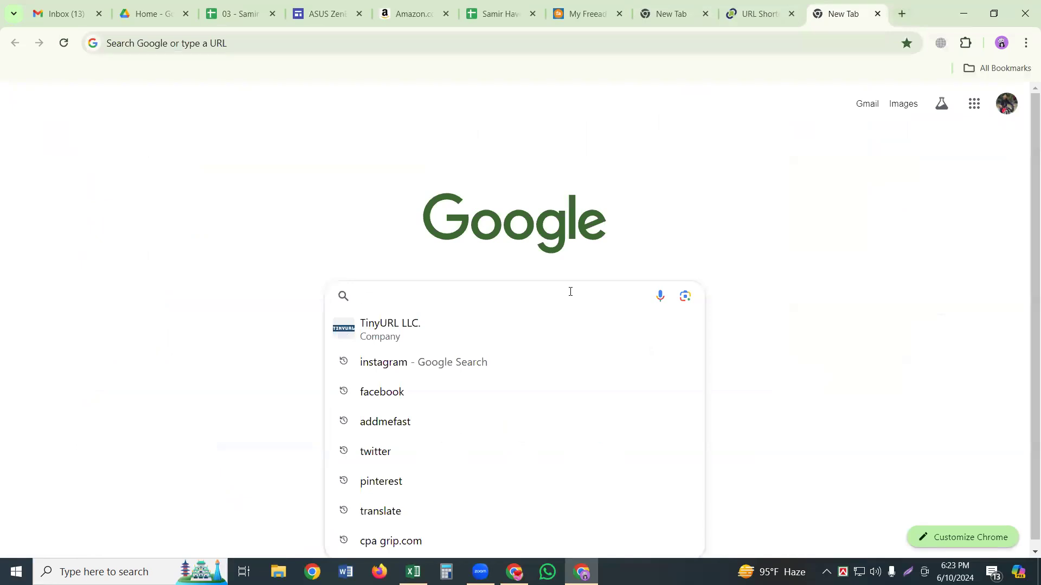
pyautogui.write('d')
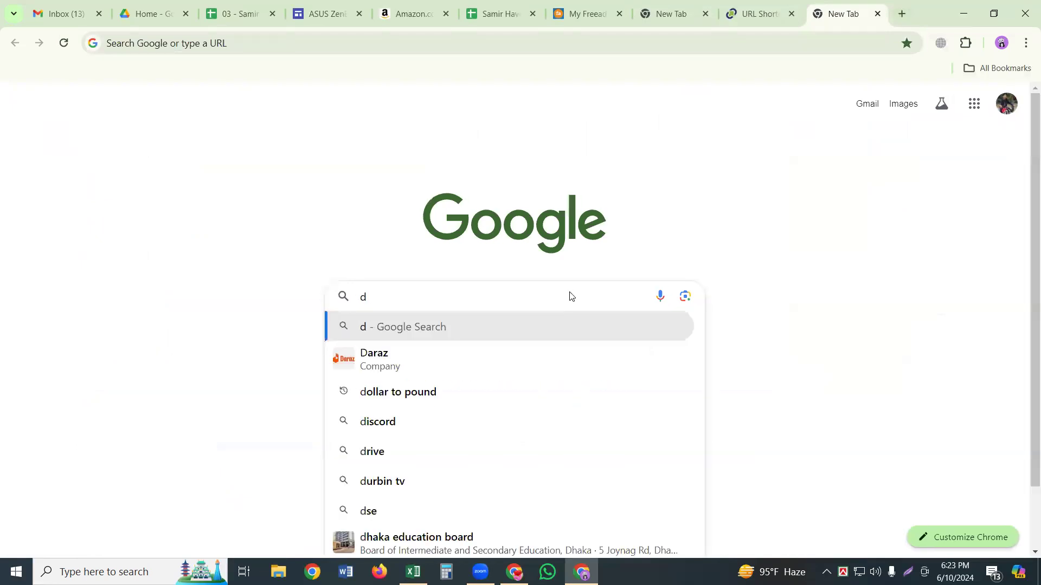
pyautogui.click(458, 395)
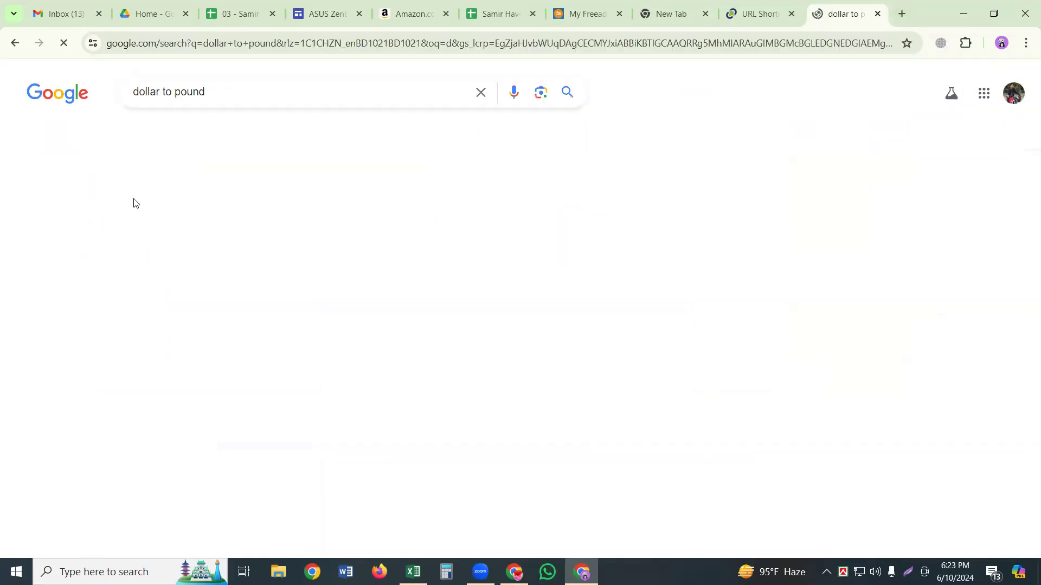
# Step: Replace the US dollar amount in the currency converter with the copied price, 1122, and copy the converted pound sterling amount
pyautogui.click(152, 309)
pyautogui.press('BackSpace')
pyautogui.rightClick(152, 309)
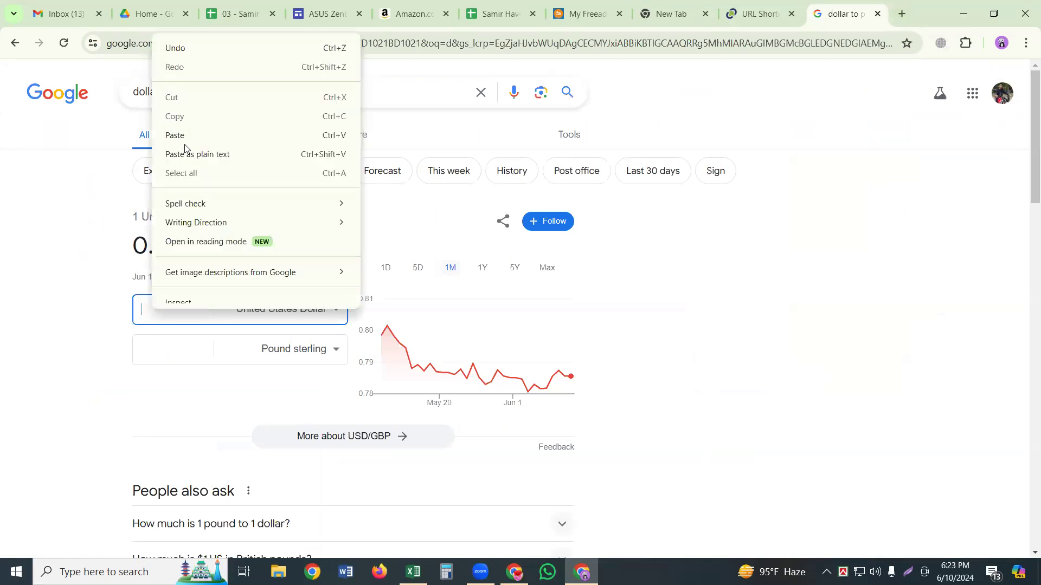
pyautogui.click(185, 136)
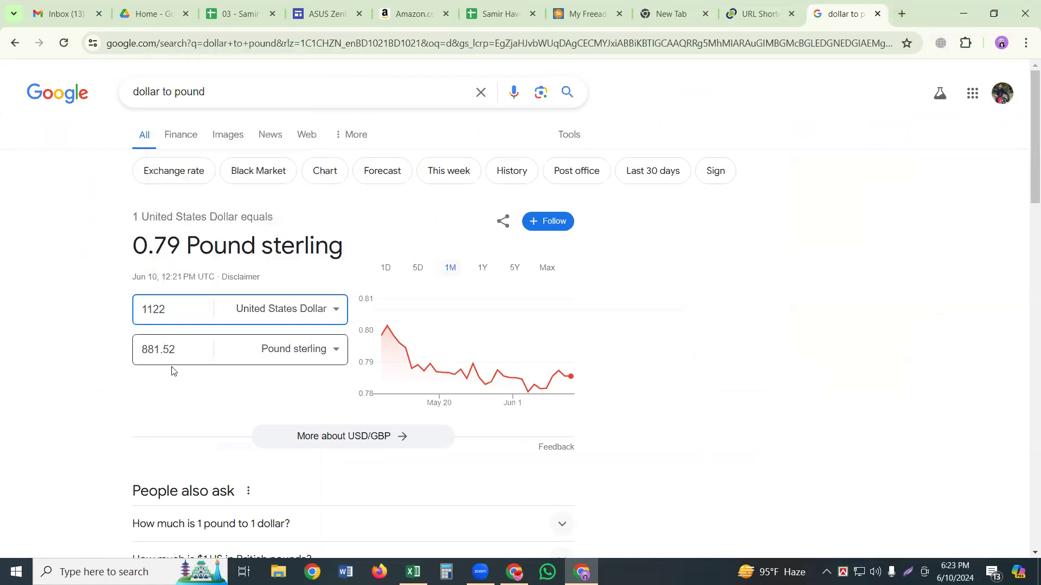
pyautogui.press('Tab')
pyautogui.press('Tab')
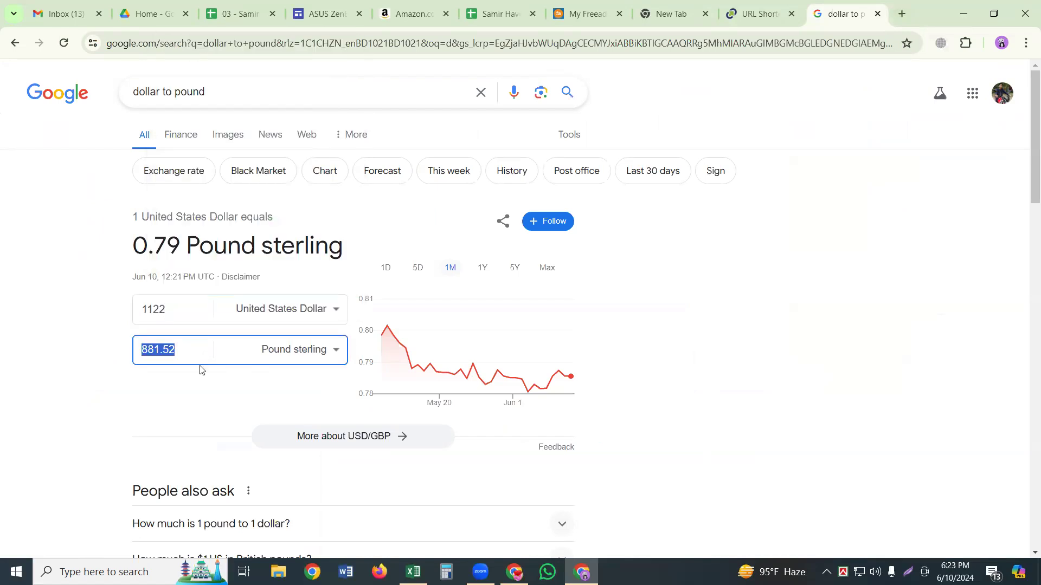
pyautogui.rightClick(147, 349)
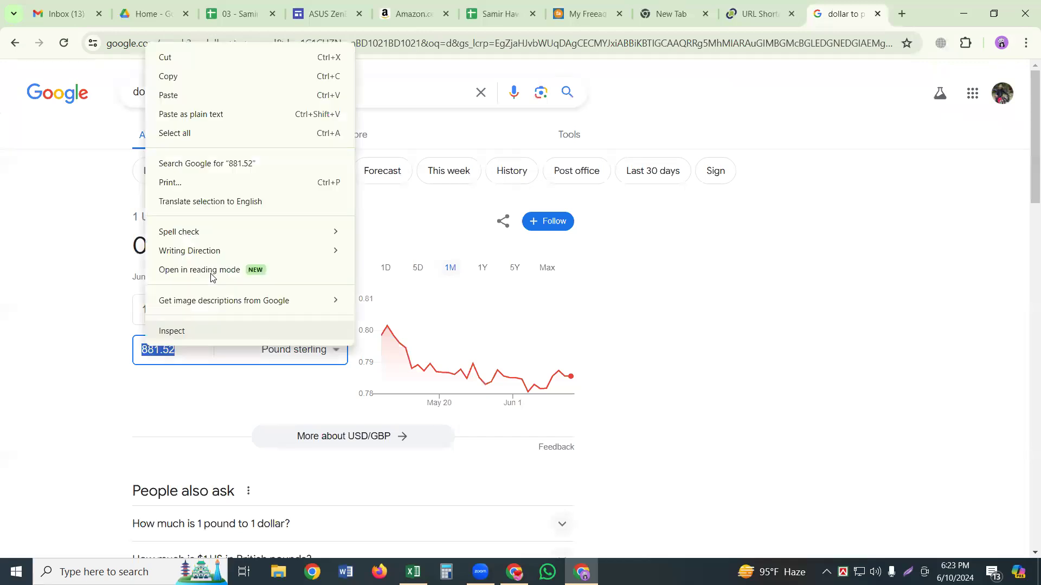
pyautogui.click(187, 74)
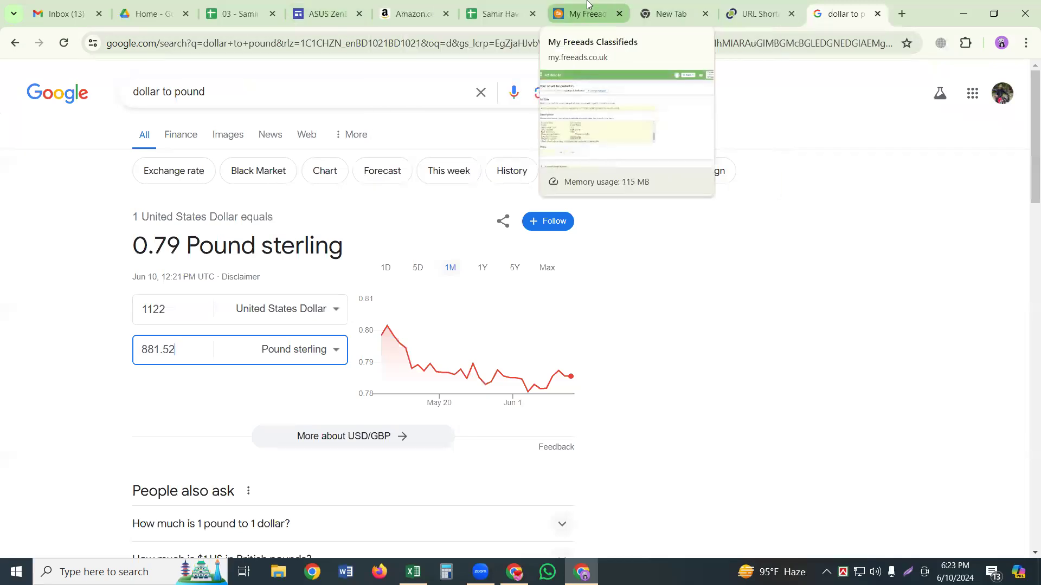
# Step: Switch to the Freeads ad form, paste the converted amount as the Price and trim it to £881
pyautogui.click(614, 7)
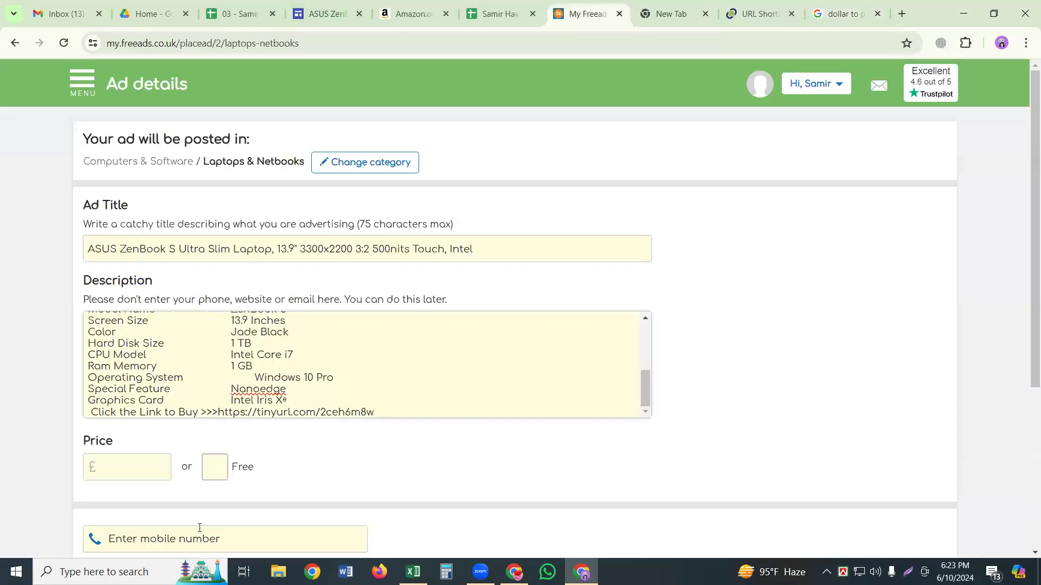
pyautogui.click(118, 474)
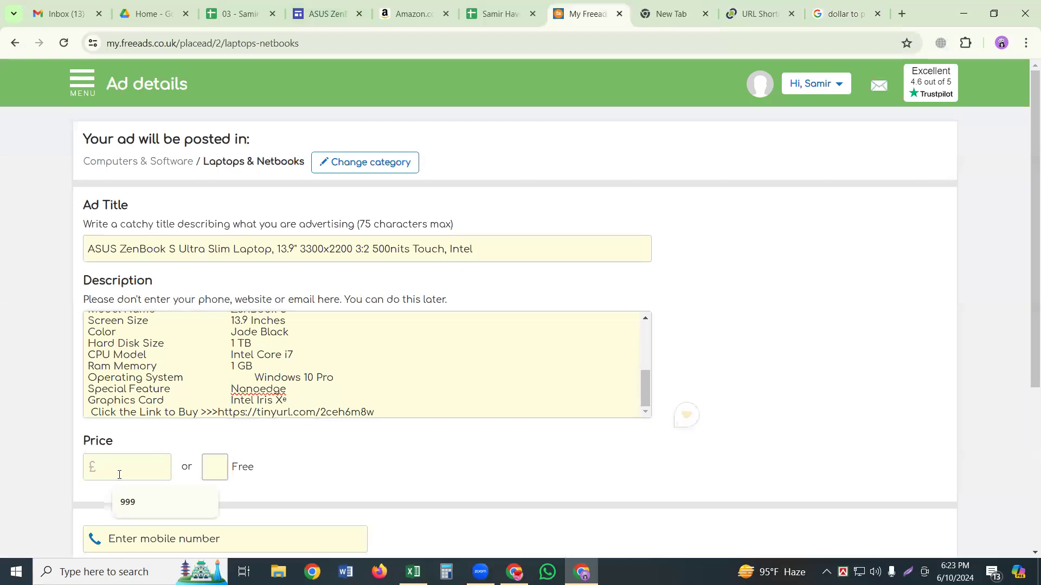
pyautogui.hotkey('ctrl', 'v')
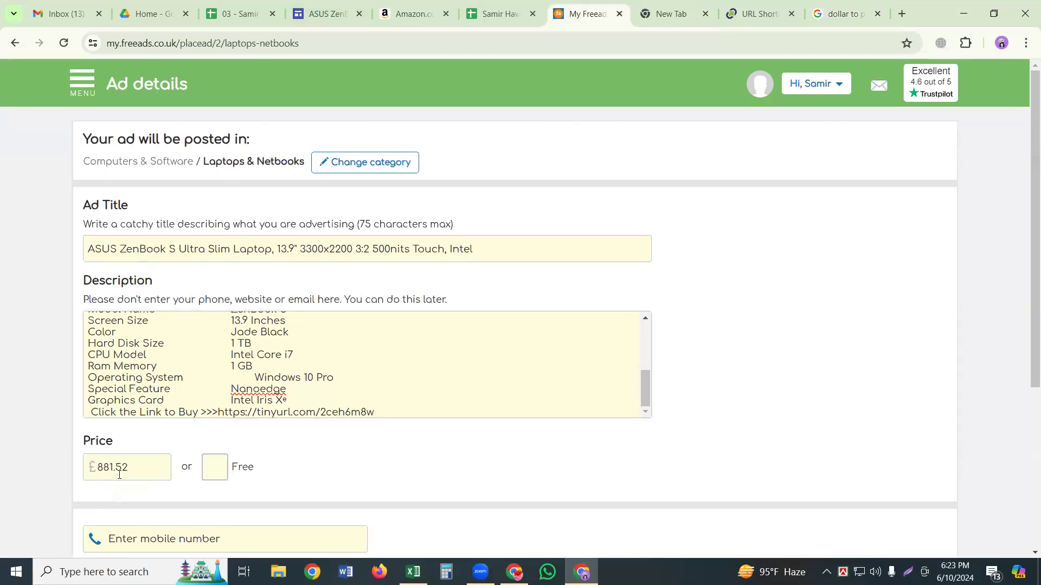
pyautogui.press('BackSpace')
pyautogui.press('BackSpace')
pyautogui.press('BackSpace')
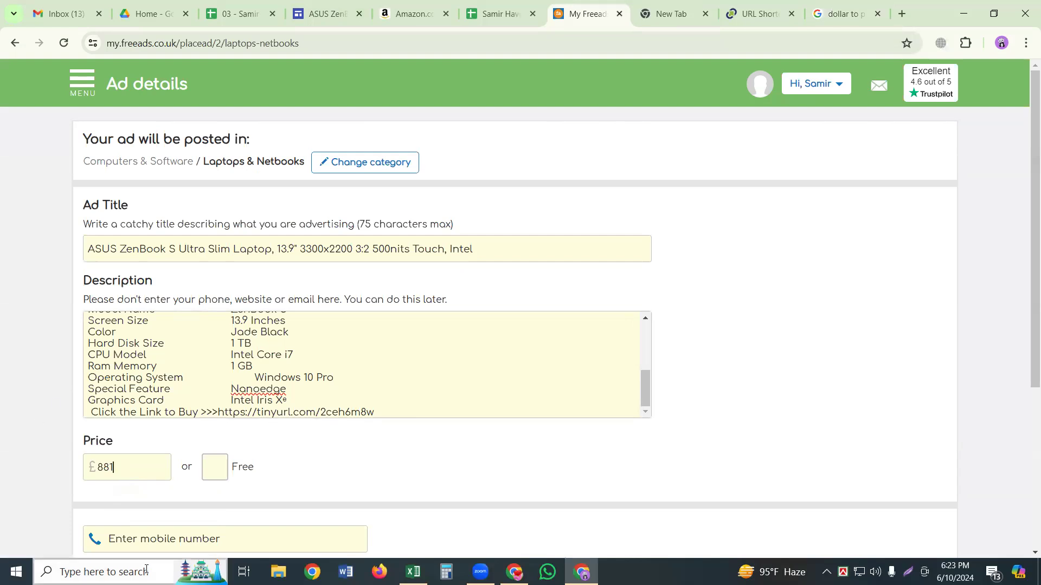
pyautogui.scroll(-3, 477, 453)
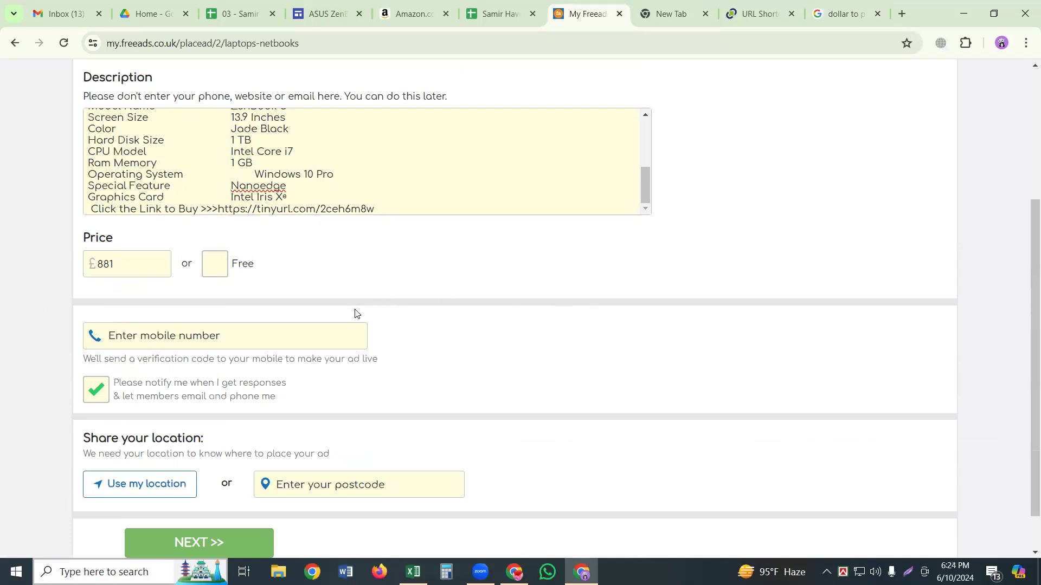
pyautogui.scroll(-1, 353, 331)
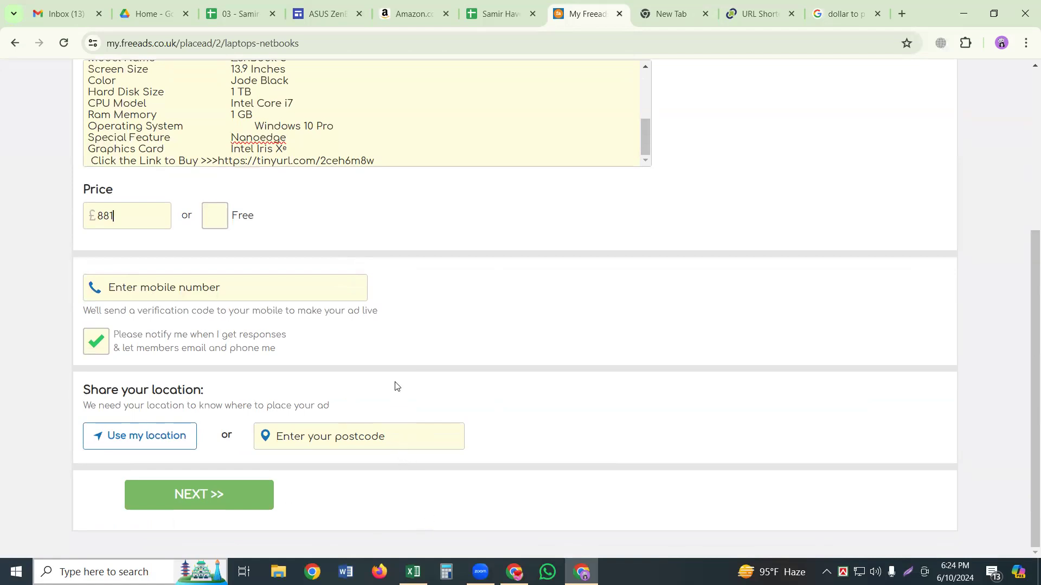
pyautogui.scroll(8, 395, 385)
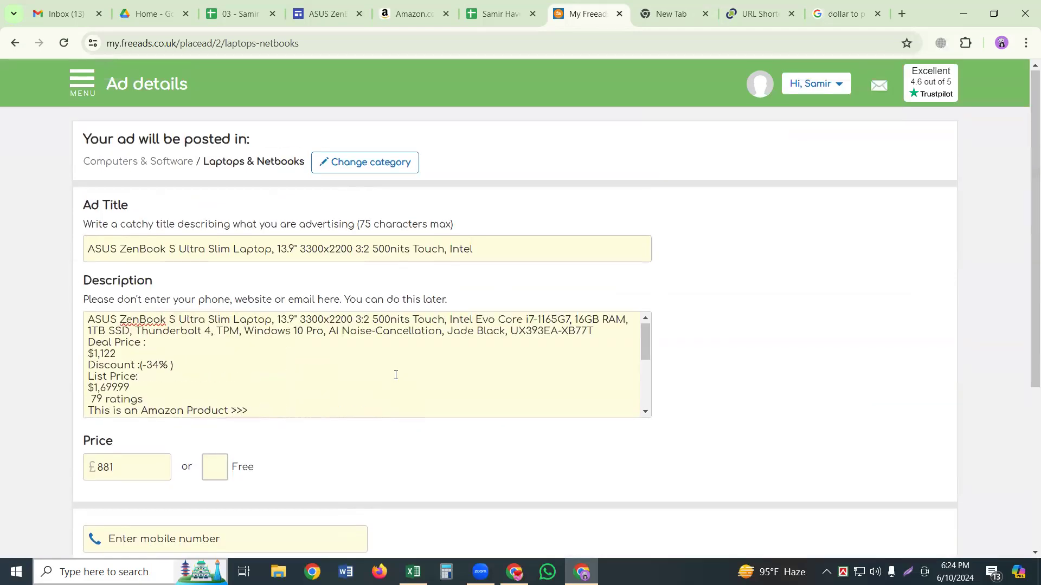
pyautogui.scroll(-10, 396, 375)
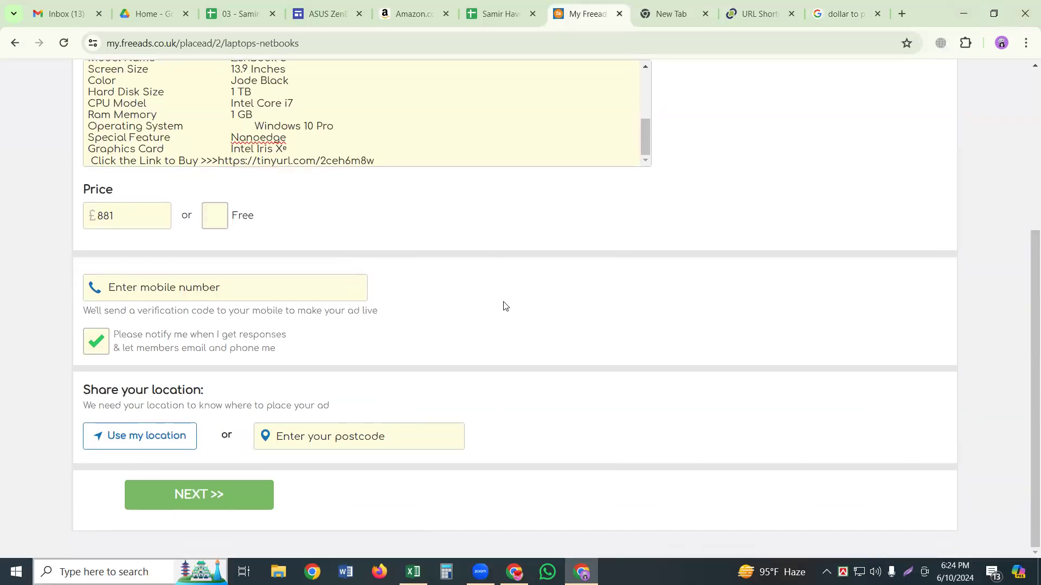
pyautogui.scroll(3, 502, 271)
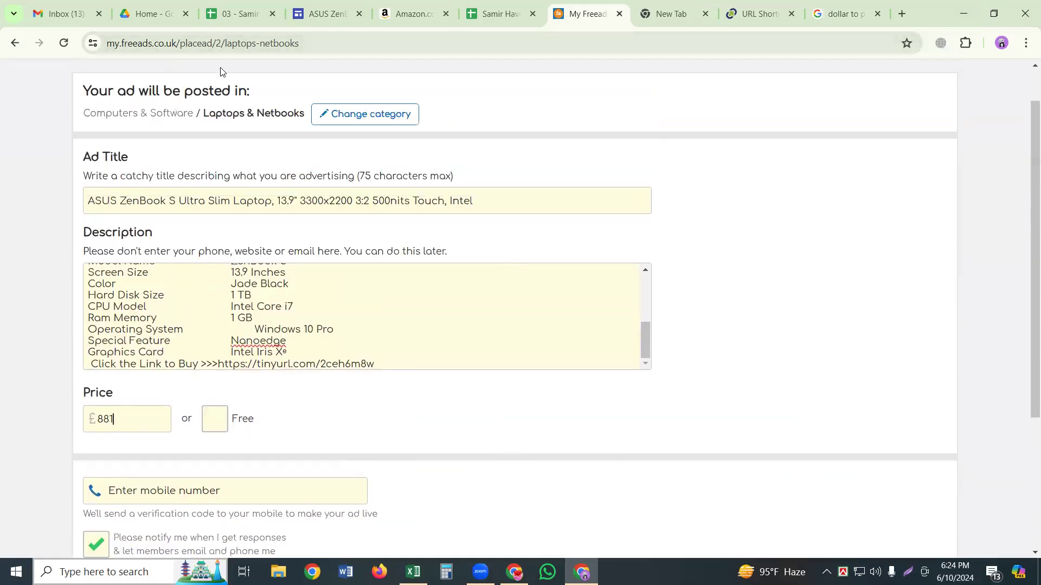
# Step: Minimize the browser windows, open the Affiliate Marketing desktop folder's group C, Work No - 5000, freeads.co.uk subfolder, and select Screenshot_1
pyautogui.click(962, 15)
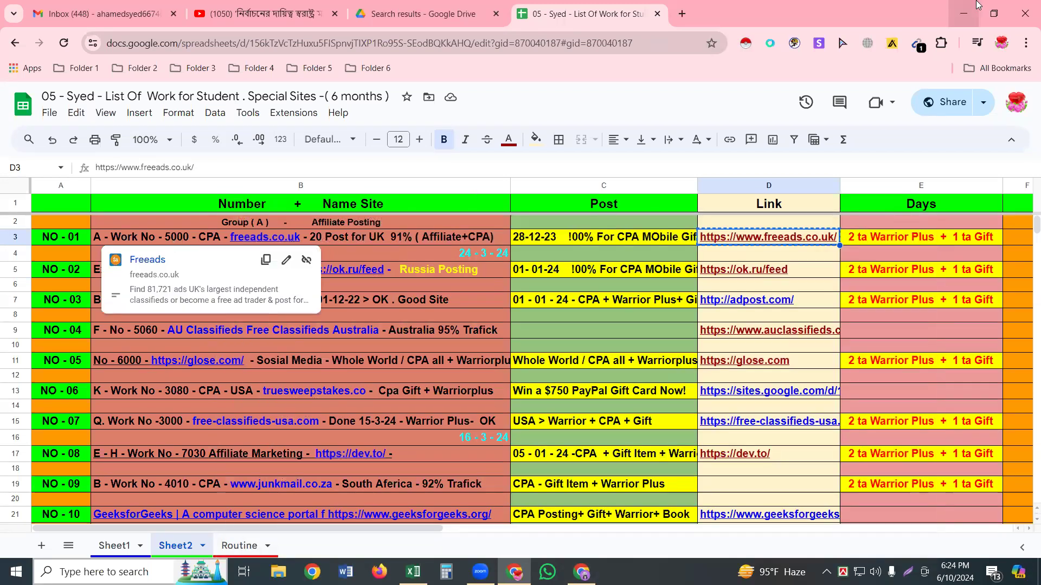
pyautogui.click(965, 15)
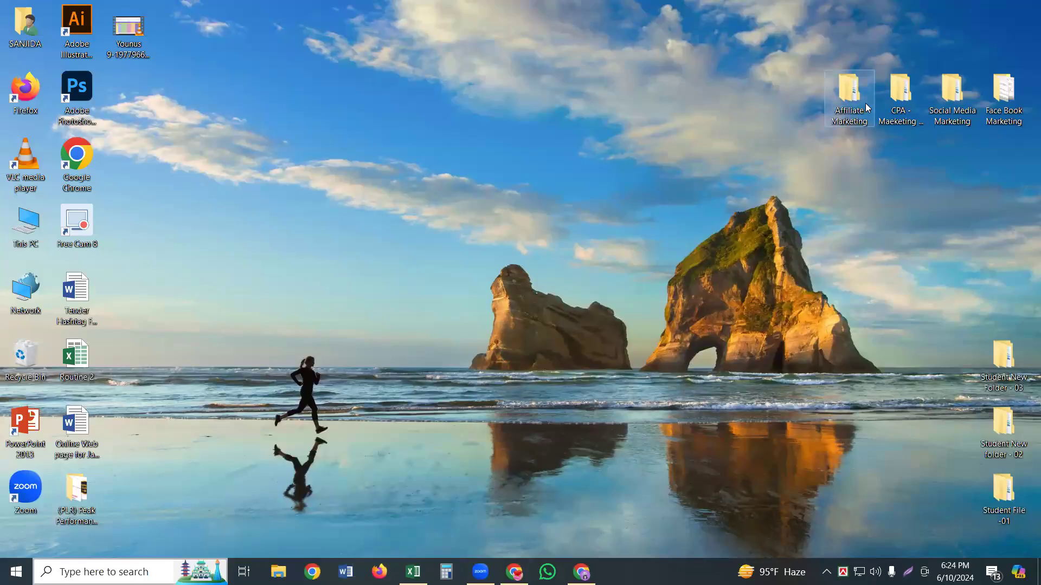
pyautogui.doubleClick(863, 108)
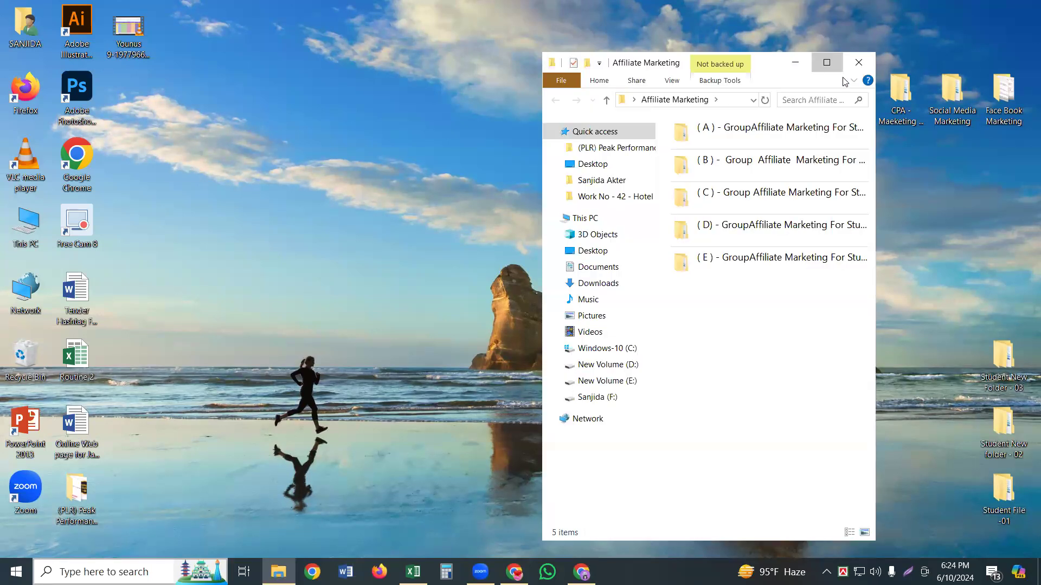
pyautogui.click(826, 62)
pyautogui.doubleClick(260, 142)
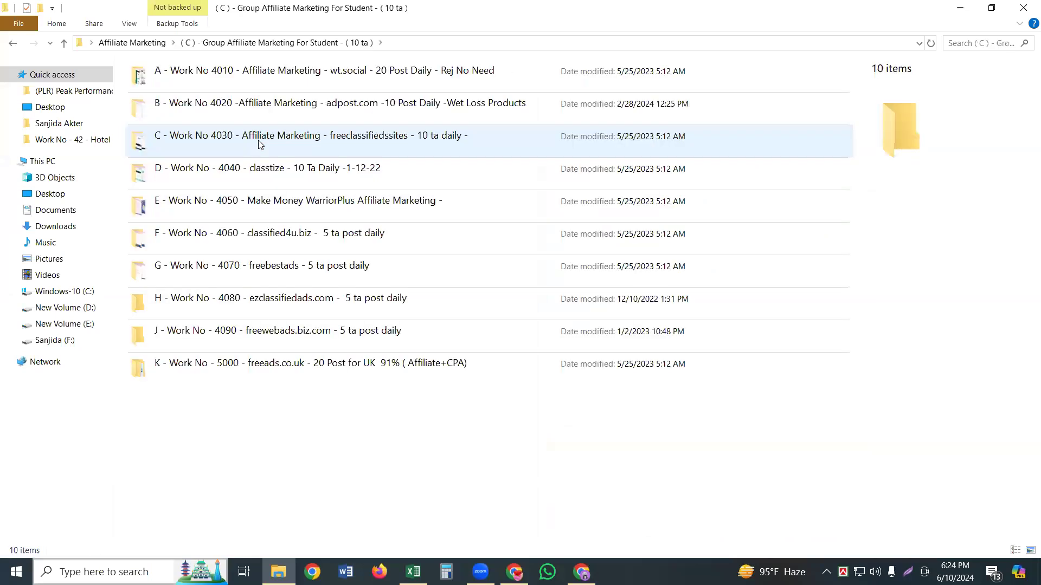
pyautogui.doubleClick(298, 367)
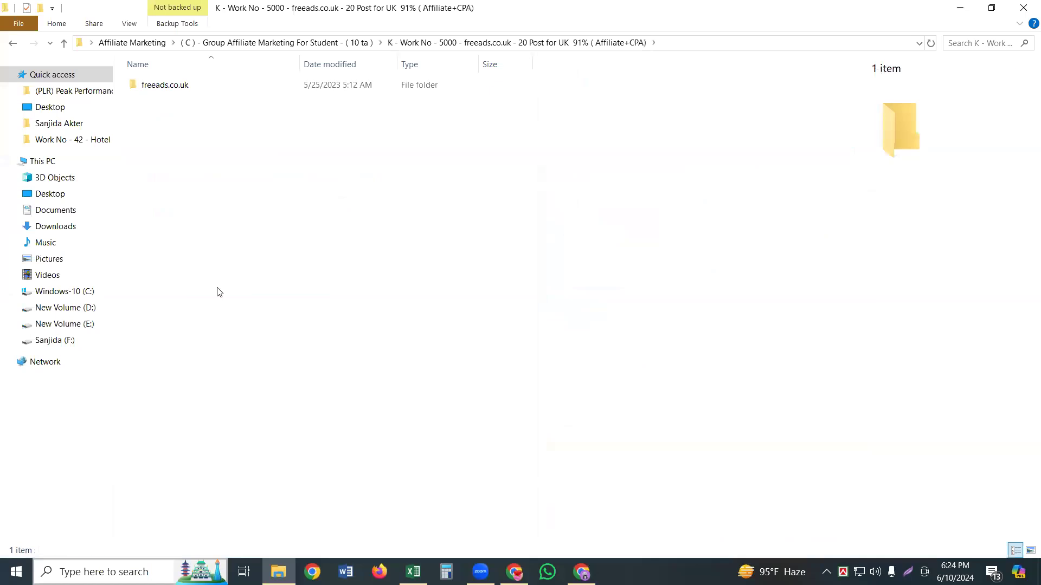
pyautogui.click(175, 86)
pyautogui.doubleClick(172, 85)
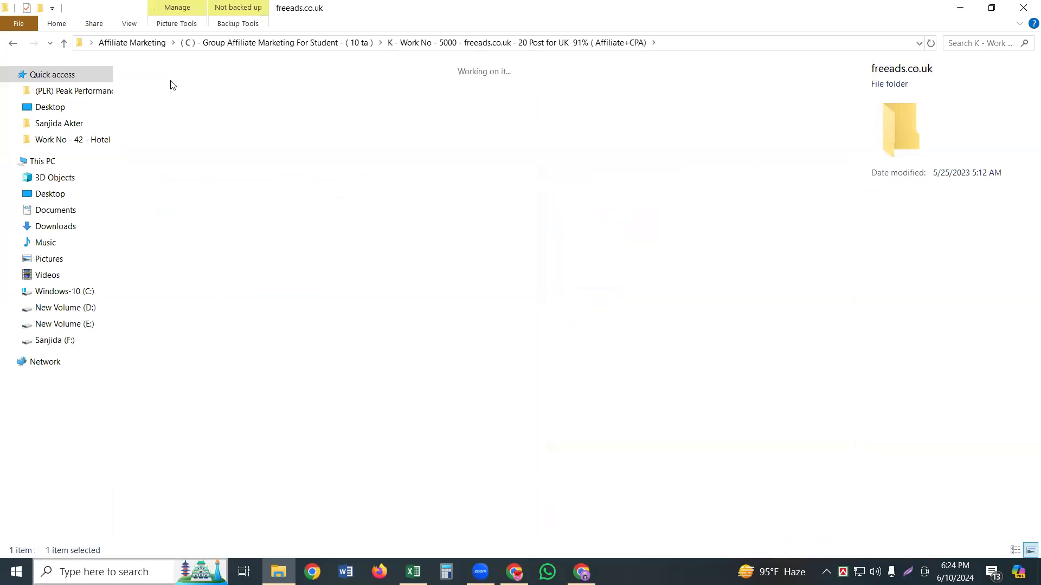
pyautogui.click(242, 115)
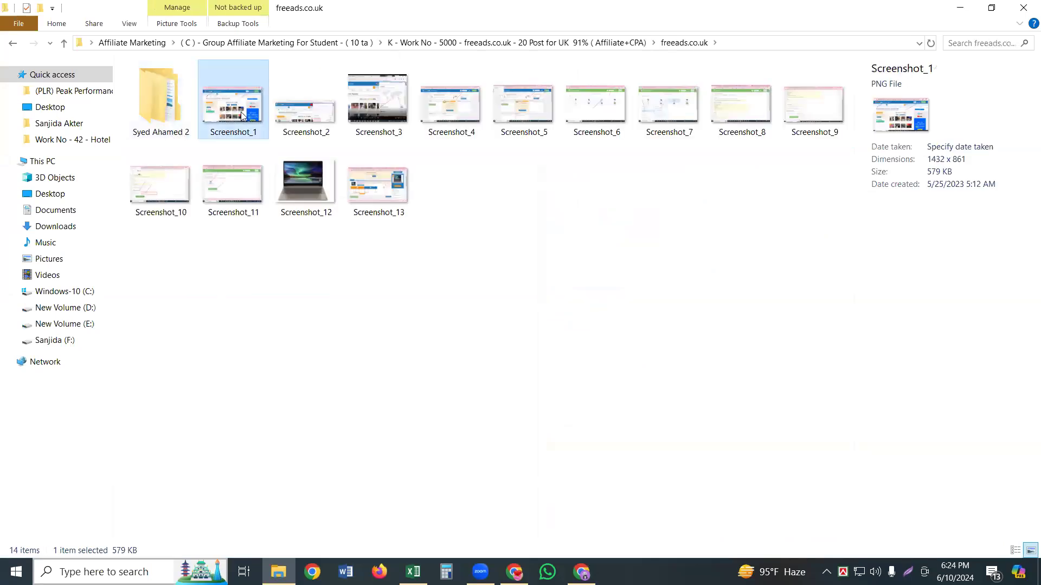
# Step: Open Screenshot_1 in the image viewer and page through to Screenshot_10, examining the Freeads posting steps and the example location entry
pyautogui.doubleClick(242, 115)
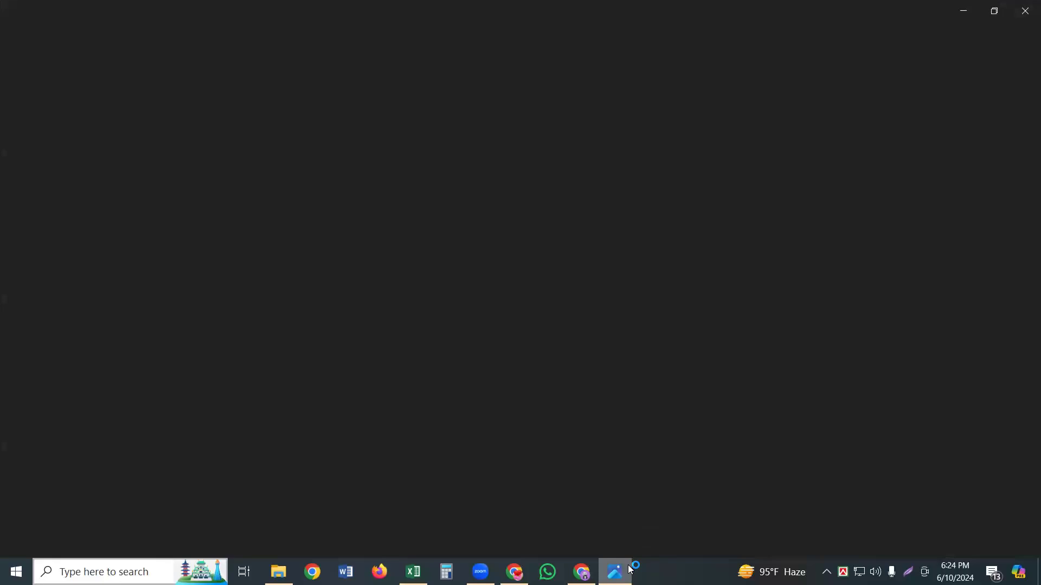
pyautogui.click(618, 571)
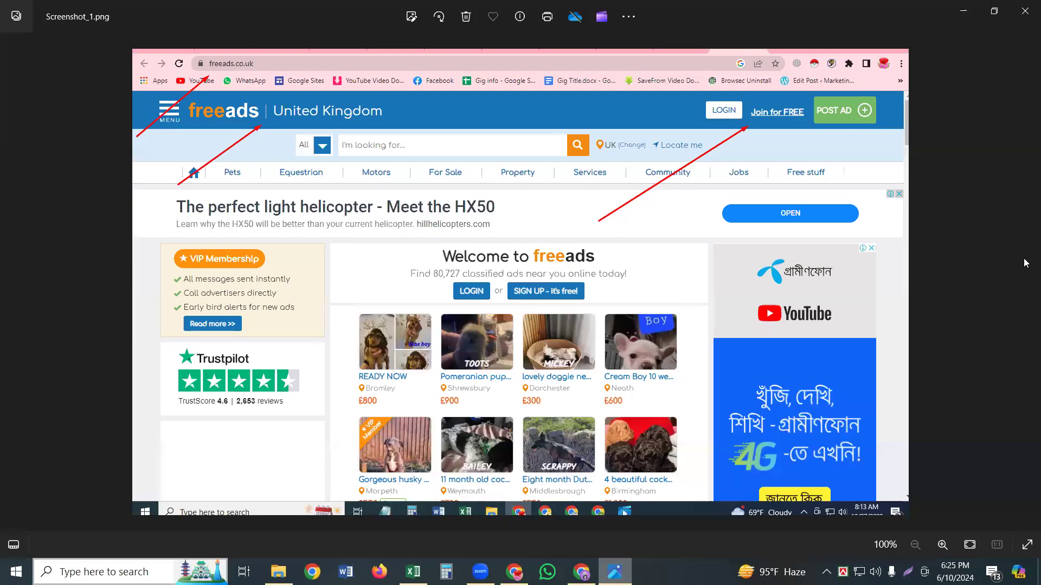
pyautogui.hotkey('ctrl', '+')
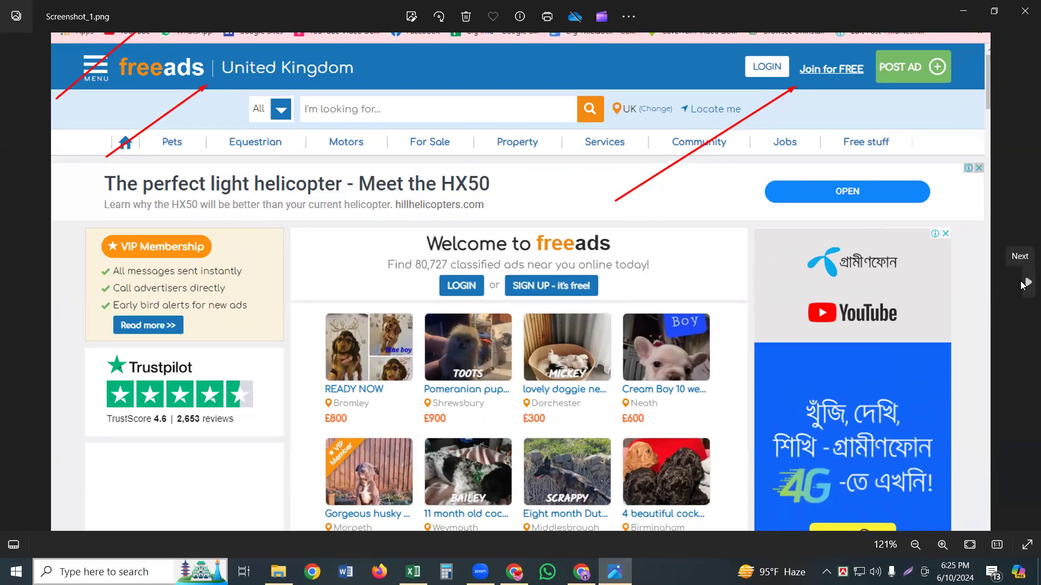
pyautogui.click(1026, 283)
pyautogui.click(1026, 283)
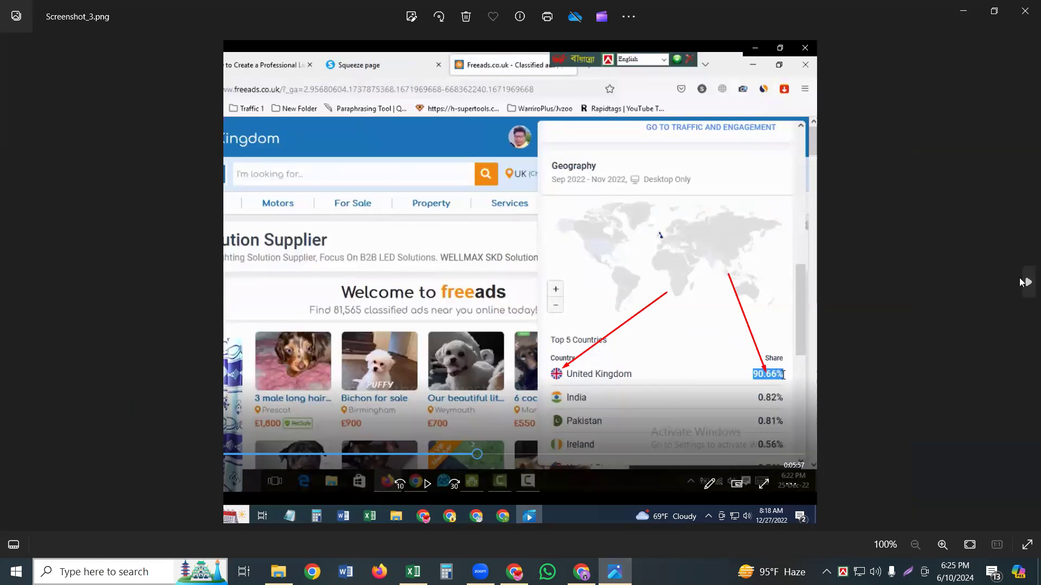
pyautogui.click(1027, 282)
pyautogui.click(1027, 282)
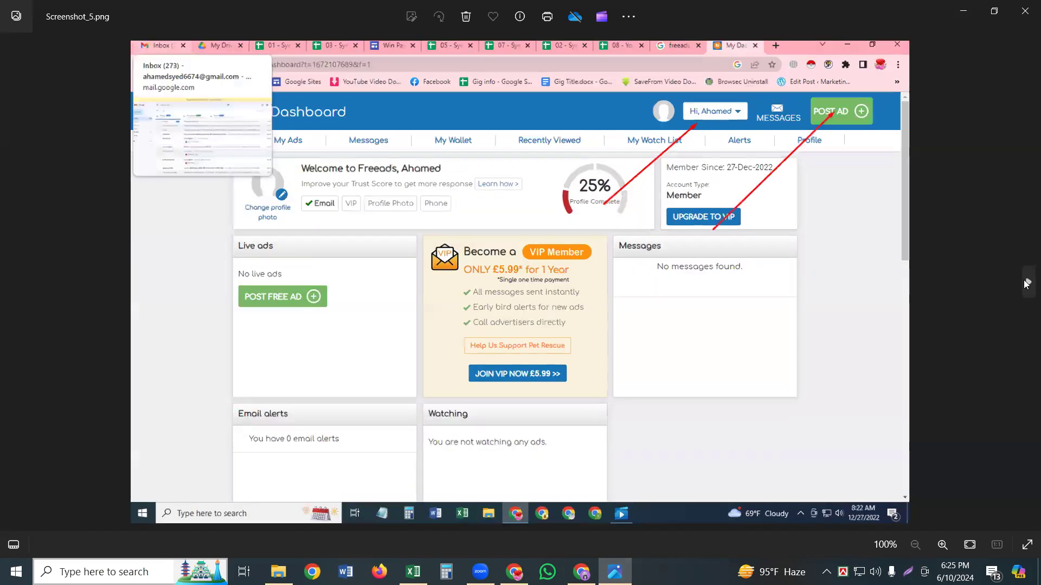
pyautogui.click(1027, 282)
pyautogui.click(1027, 282)
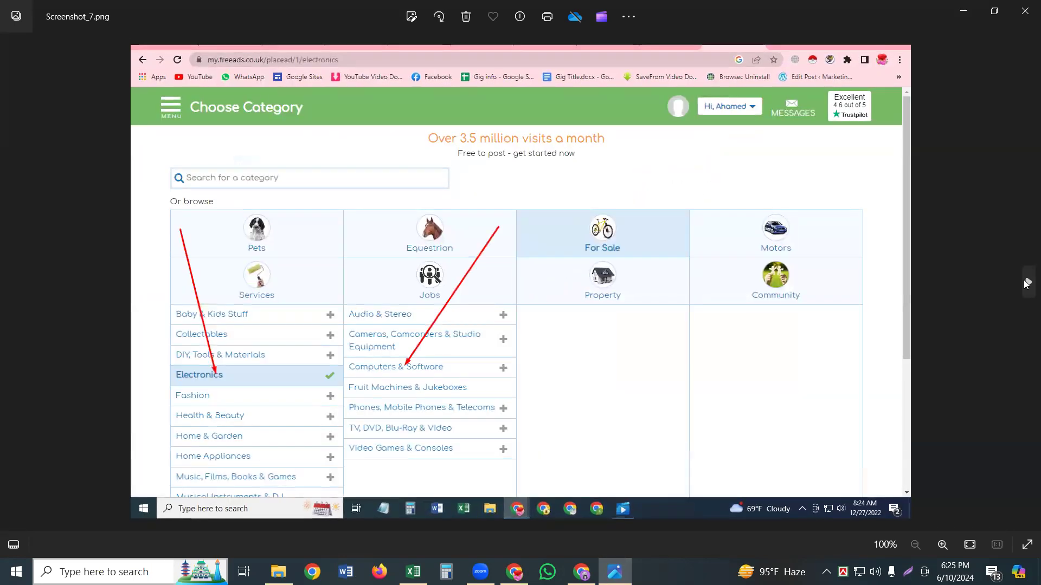
pyautogui.click(1028, 282)
pyautogui.click(1027, 282)
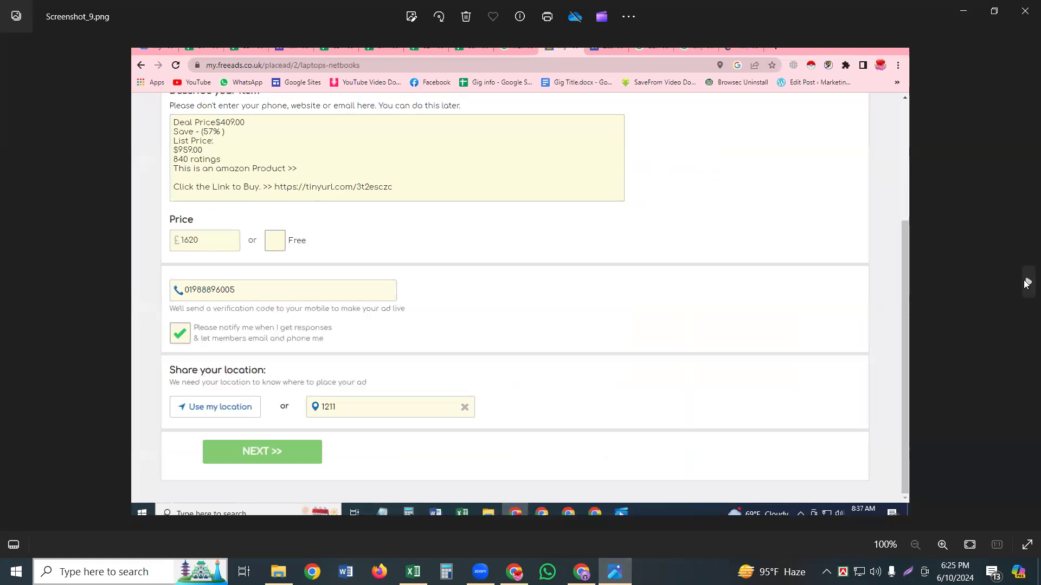
pyautogui.click(1027, 282)
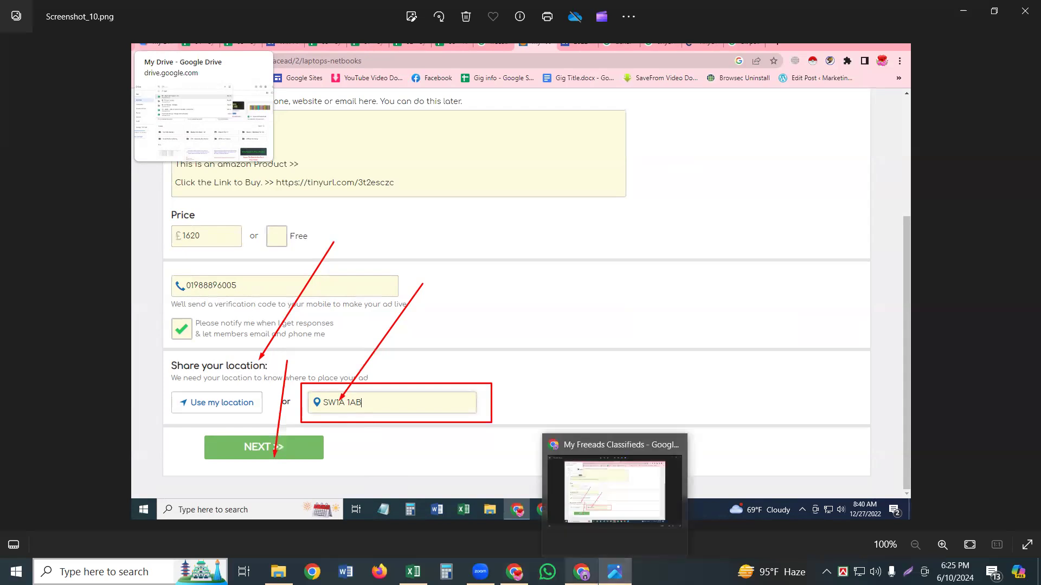
# Step: Switch to the Freeads ad form and begin the ad location postcode with SW1
pyautogui.click(596, 505)
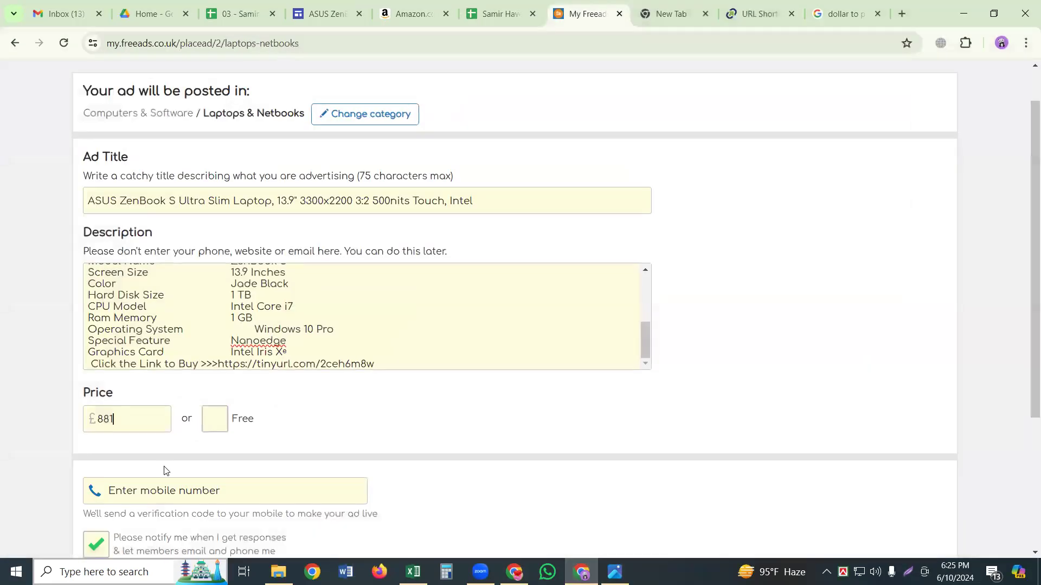
pyautogui.scroll(-1, 212, 434)
pyautogui.scroll(-2, 235, 464)
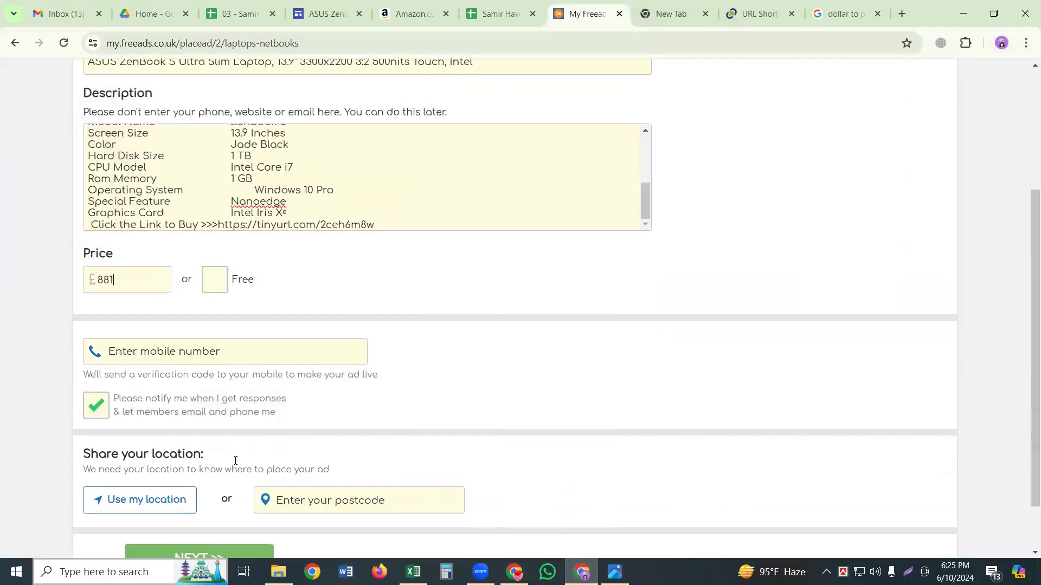
pyautogui.click(291, 439)
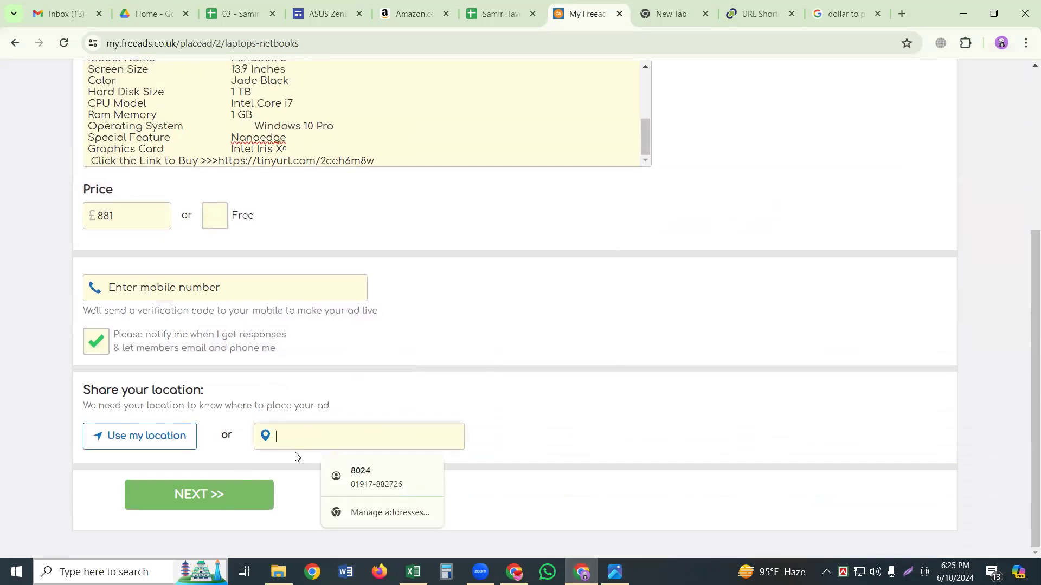
pyautogui.write('S')
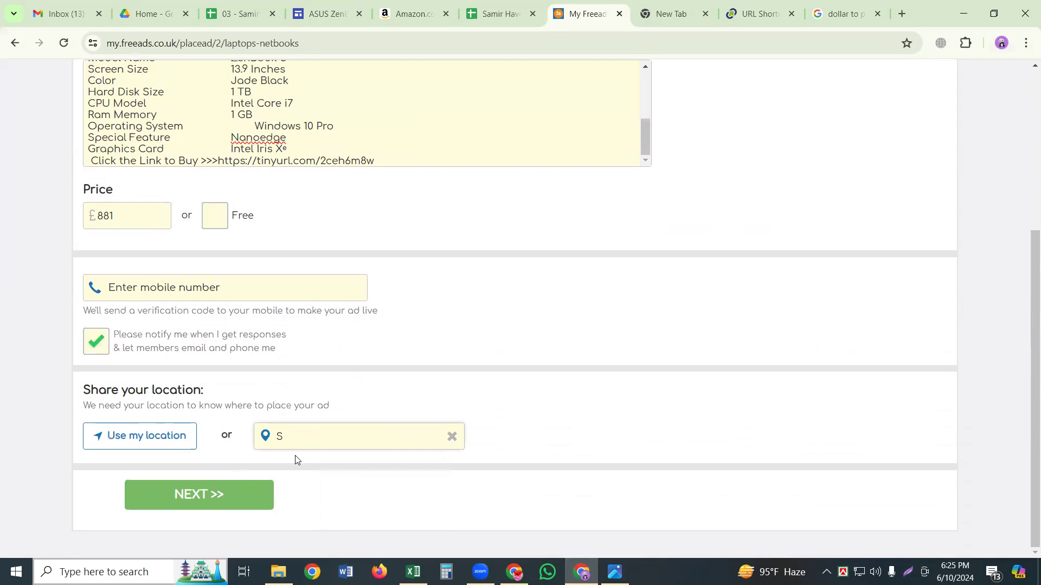
pyautogui.write('W1')
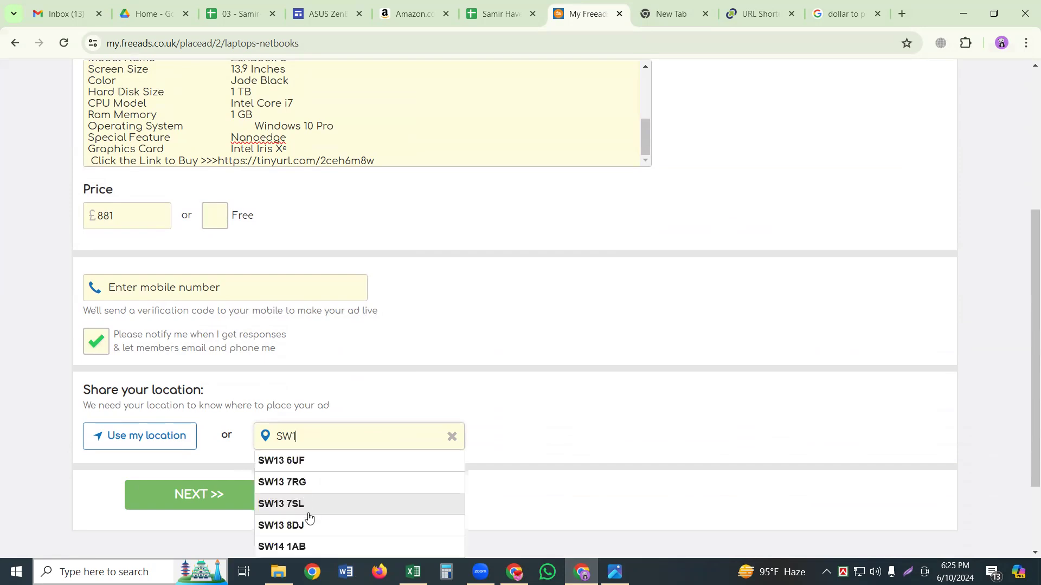
pyautogui.write('S')
pyautogui.press('BackSpace')
pyautogui.click(308, 514)
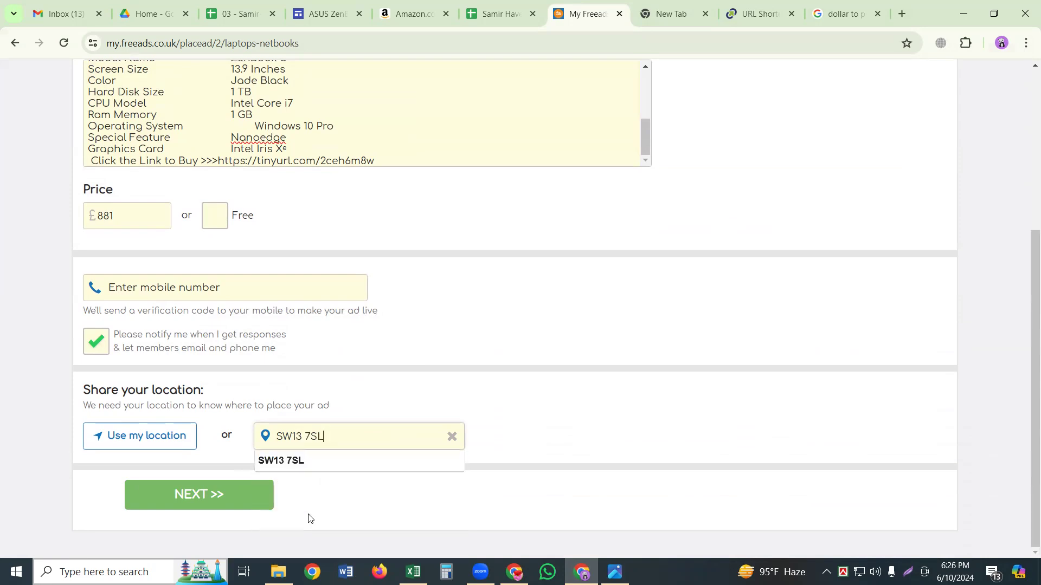
pyautogui.press('BackSpace')
pyautogui.press('BackSpace')
pyautogui.press('BackSpace')
pyautogui.press('BackSpace')
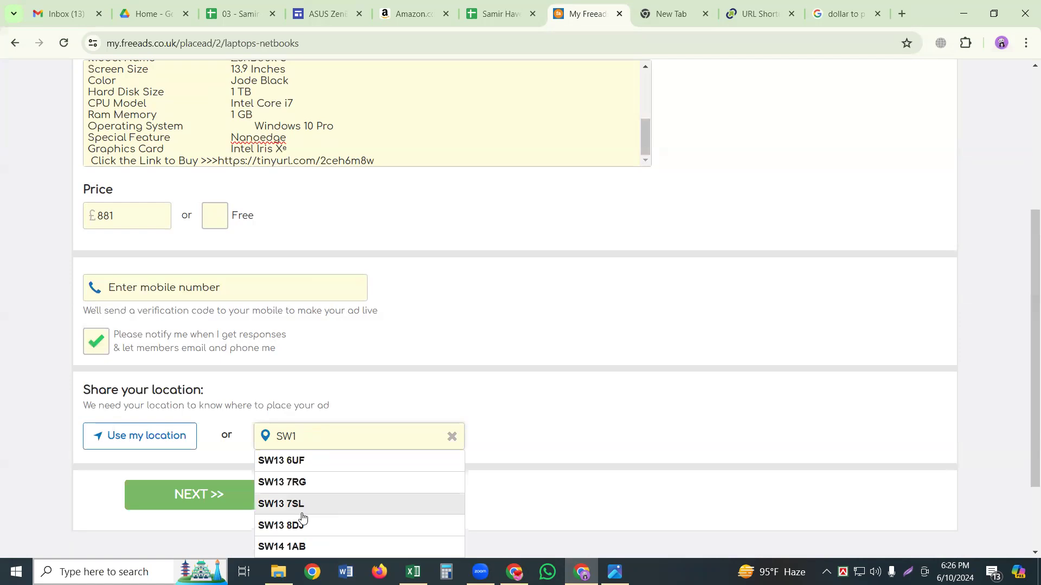
# Step: Complete the location postcode as the suggested SW1A 1AB and continue to the ad's photos page
pyautogui.write('A')
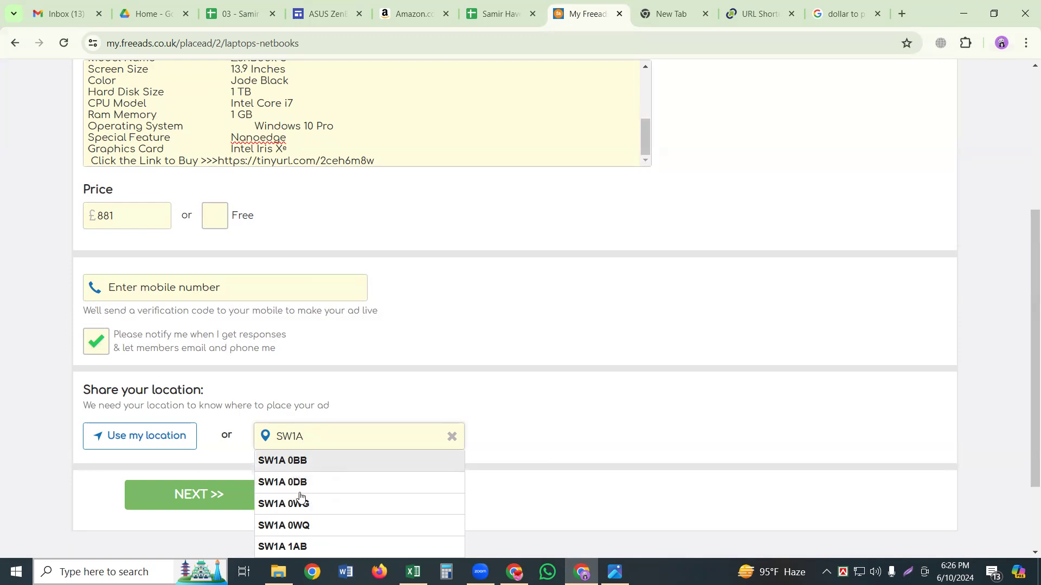
pyautogui.click(302, 548)
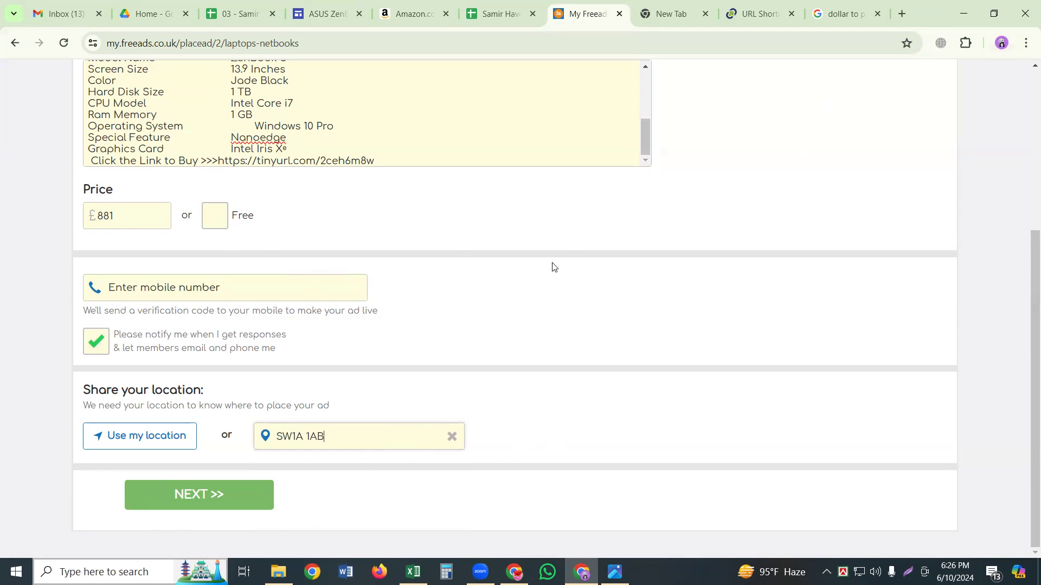
pyautogui.click(204, 494)
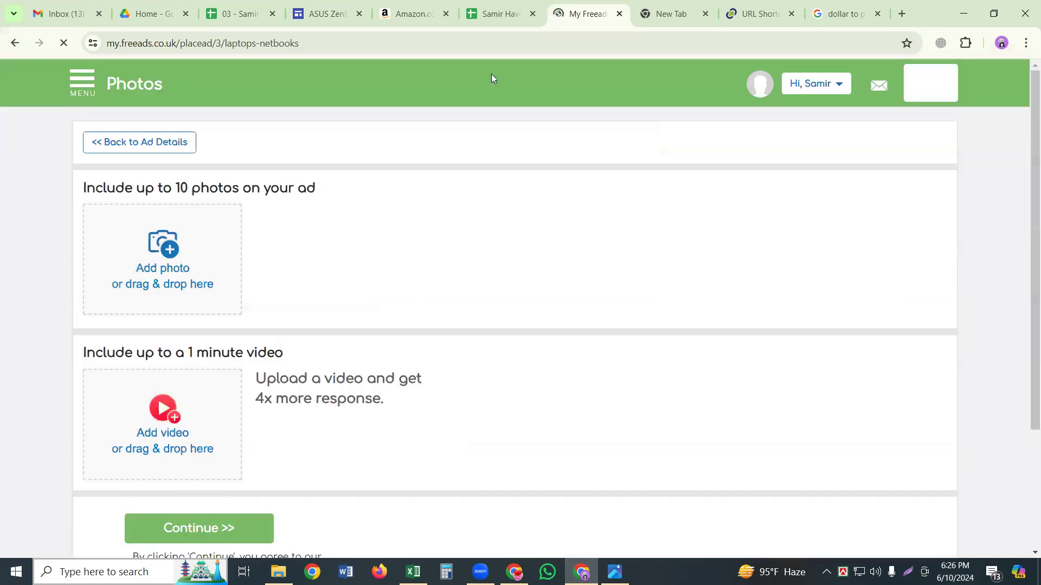
# Step: Switch to the Amazon product page, dismiss the delivery address notice and save the enlarged main laptop image to the Desktop as a JPEG
pyautogui.click(380, 10)
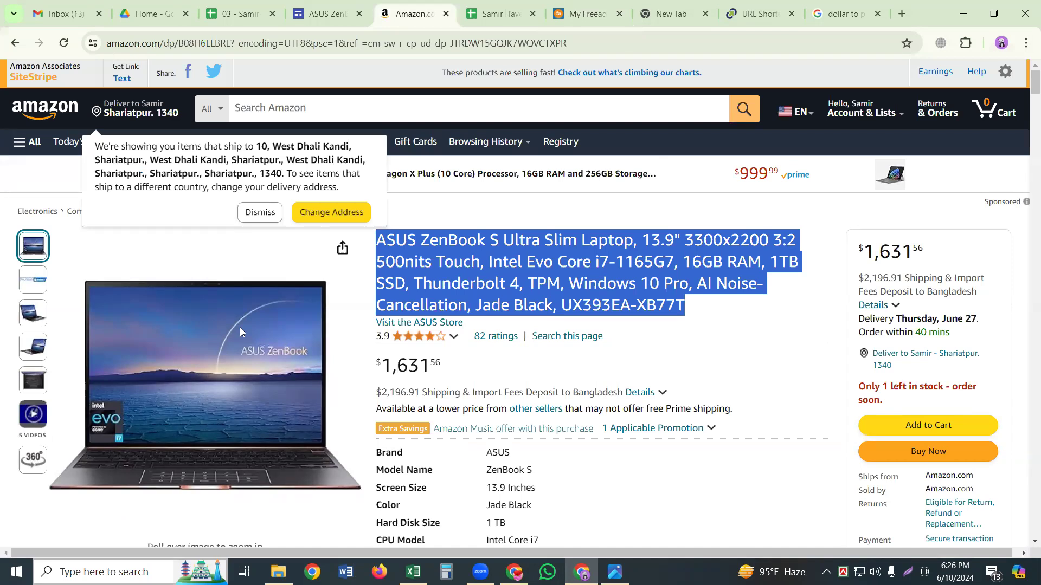
pyautogui.click(263, 212)
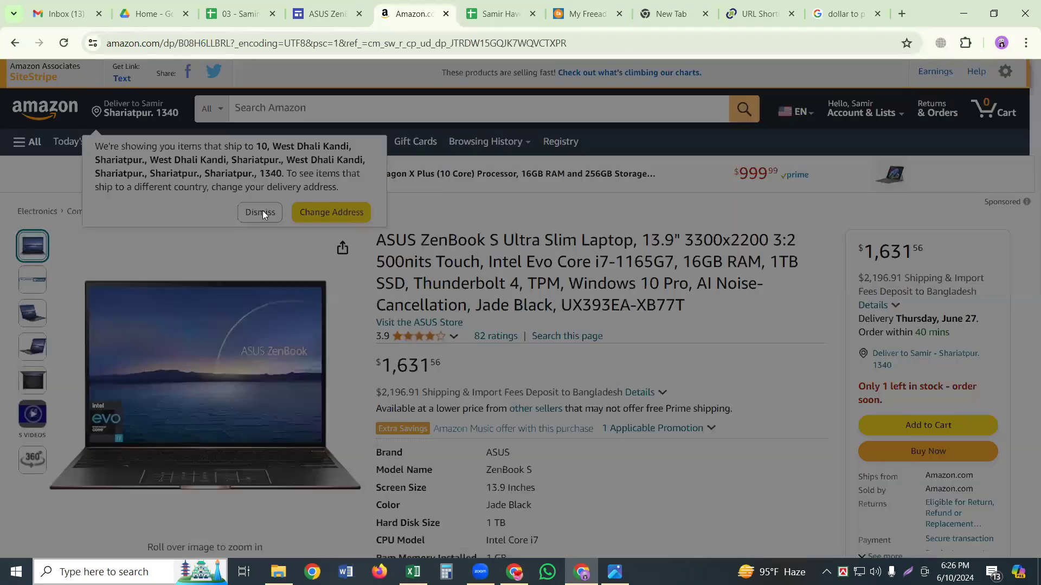
pyautogui.click(271, 241)
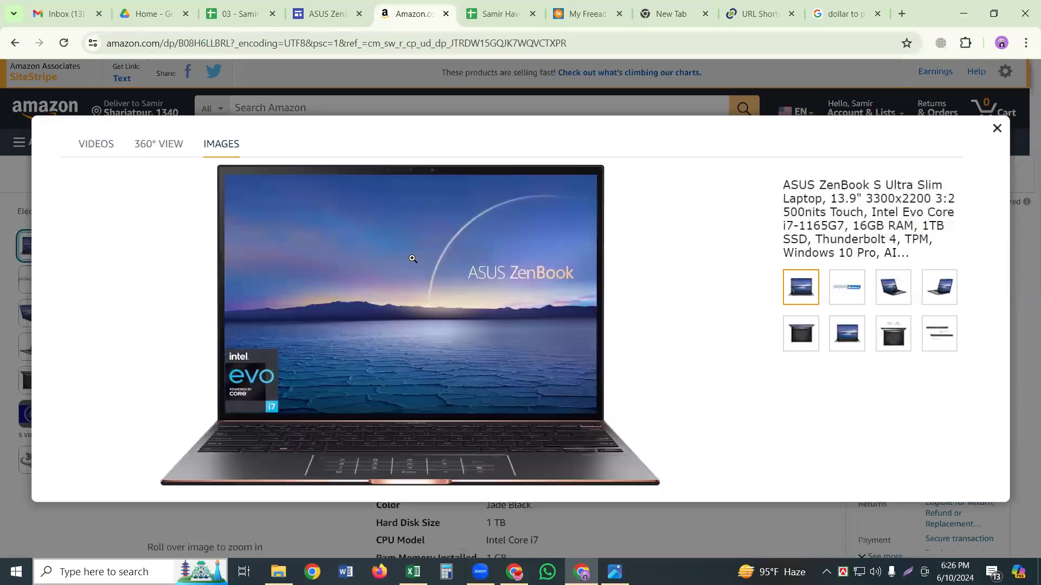
pyautogui.rightClick(412, 258)
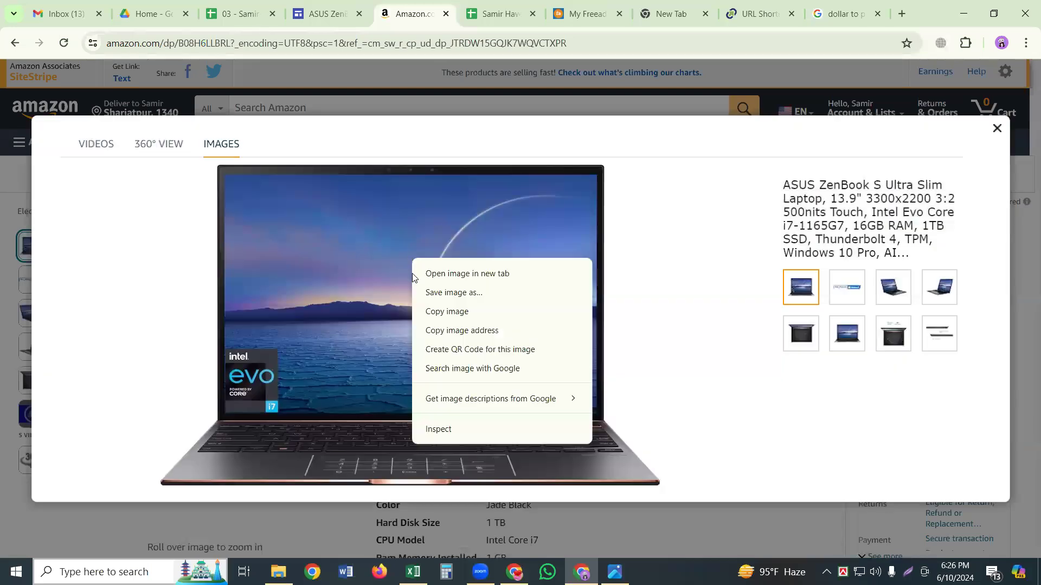
pyautogui.click(435, 294)
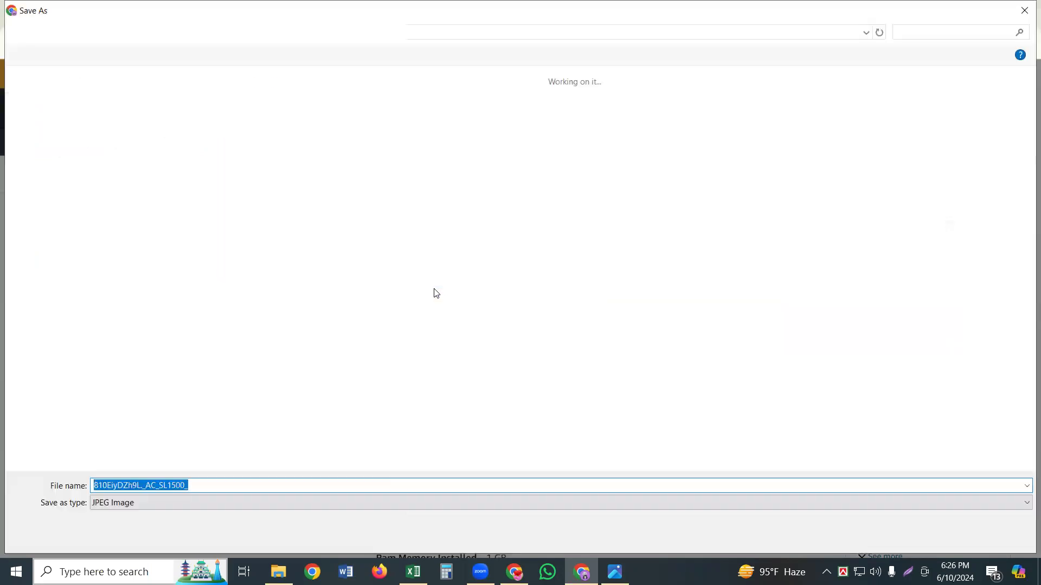
pyautogui.click(935, 538)
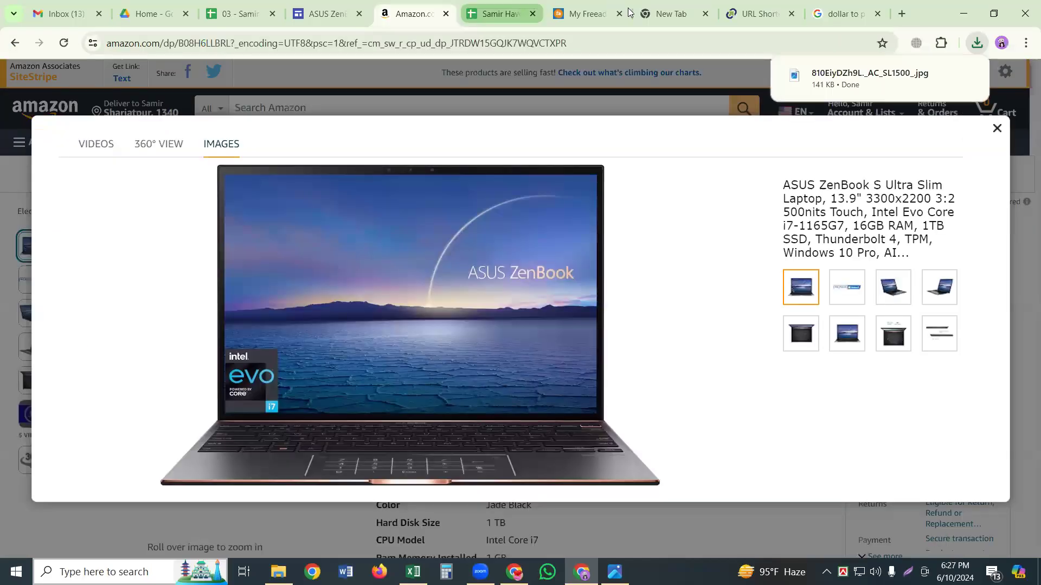
# Step: Return to the Freeads photos page, add the saved image 810EiyDZh9L._AC_SL1500_ as the main photo and submit the ad
pyautogui.click(579, 9)
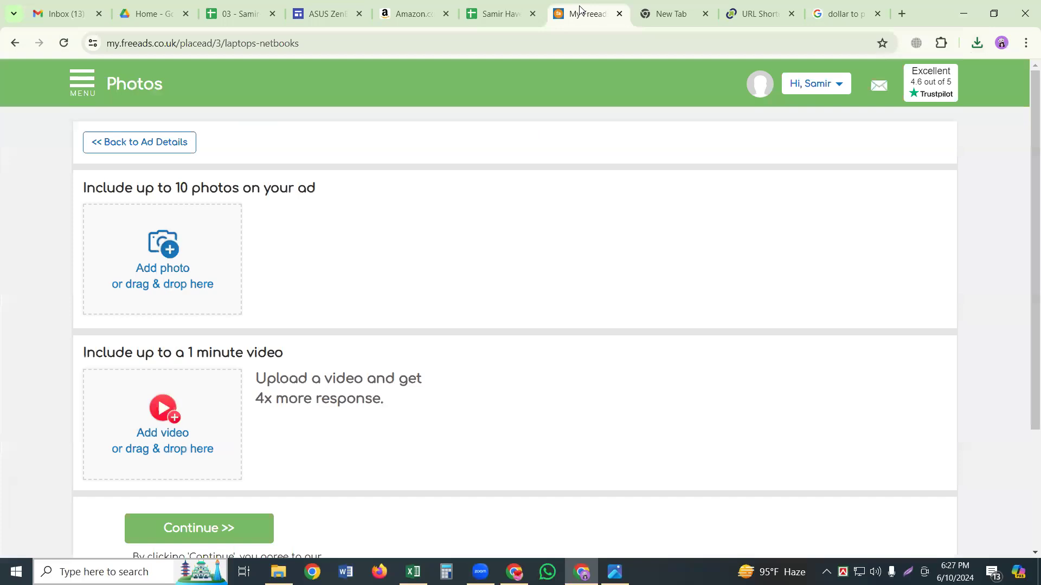
pyautogui.click(180, 257)
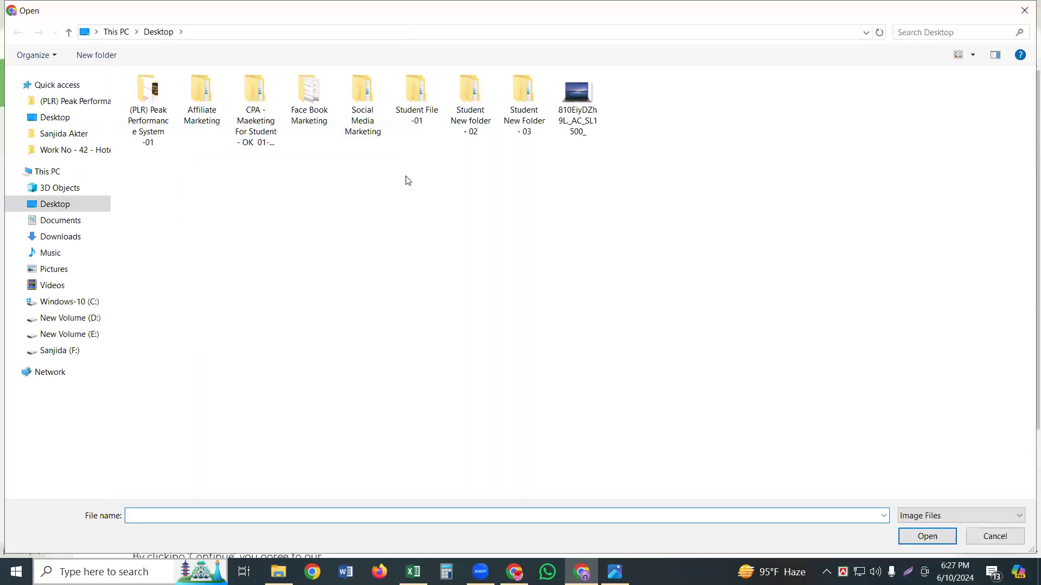
pyautogui.doubleClick(578, 90)
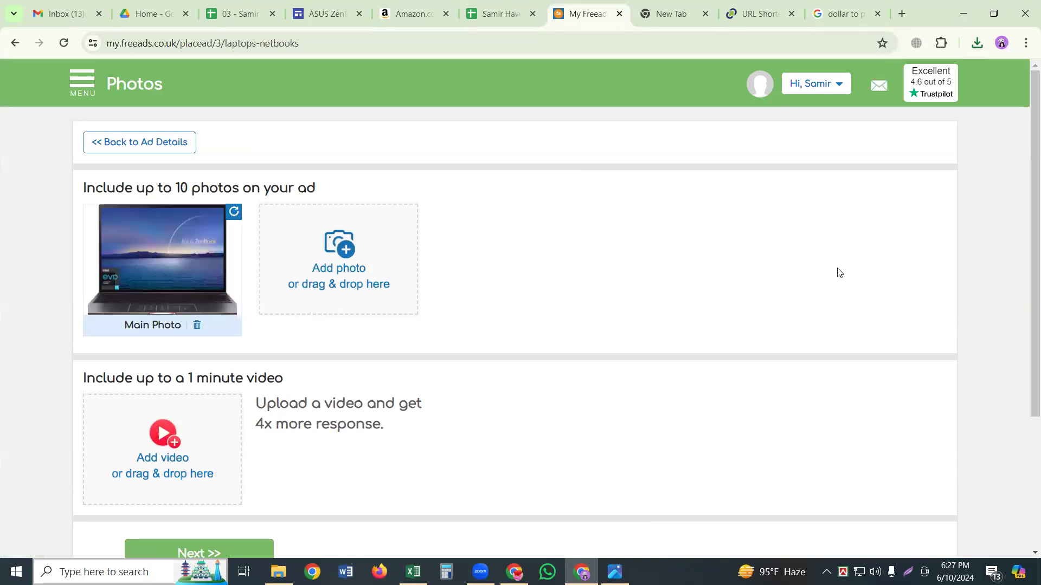
pyautogui.scroll(-4, 826, 246)
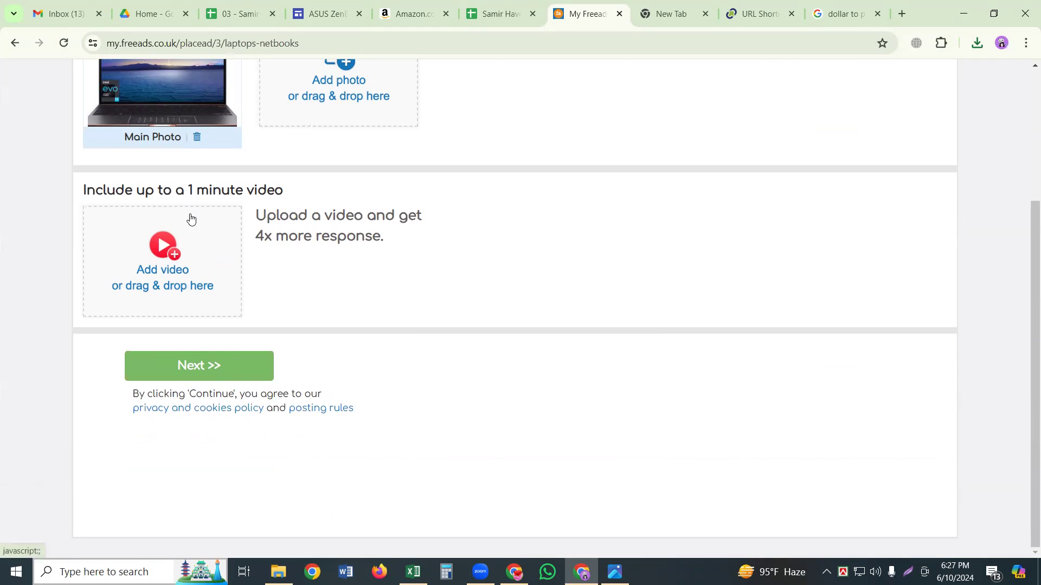
pyautogui.click(191, 372)
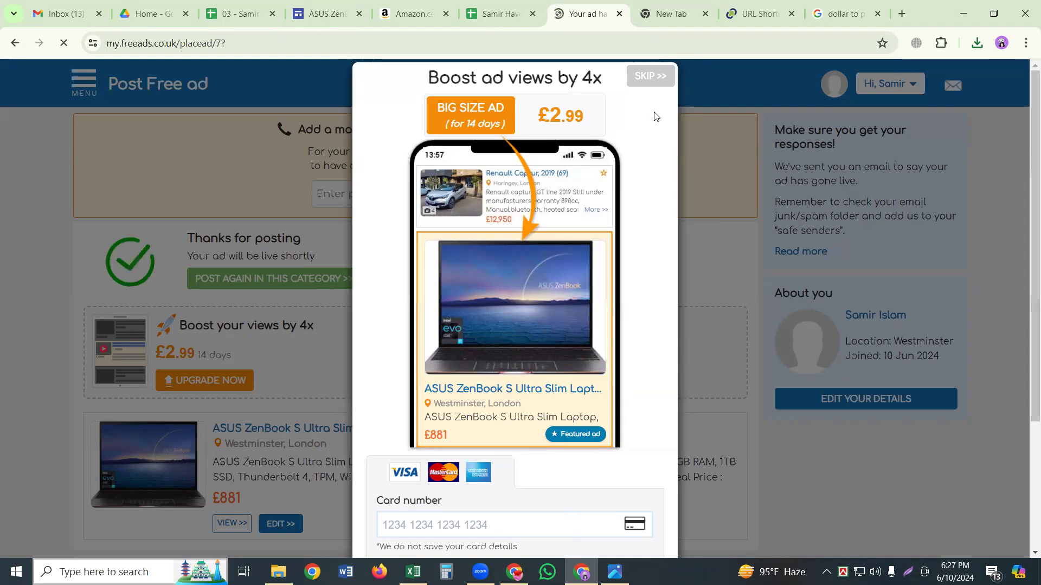
# Step: Skip the £2.99 ad boost offer, agree to be notified of enquiries and review the posted ad's summary
pyautogui.click(648, 75)
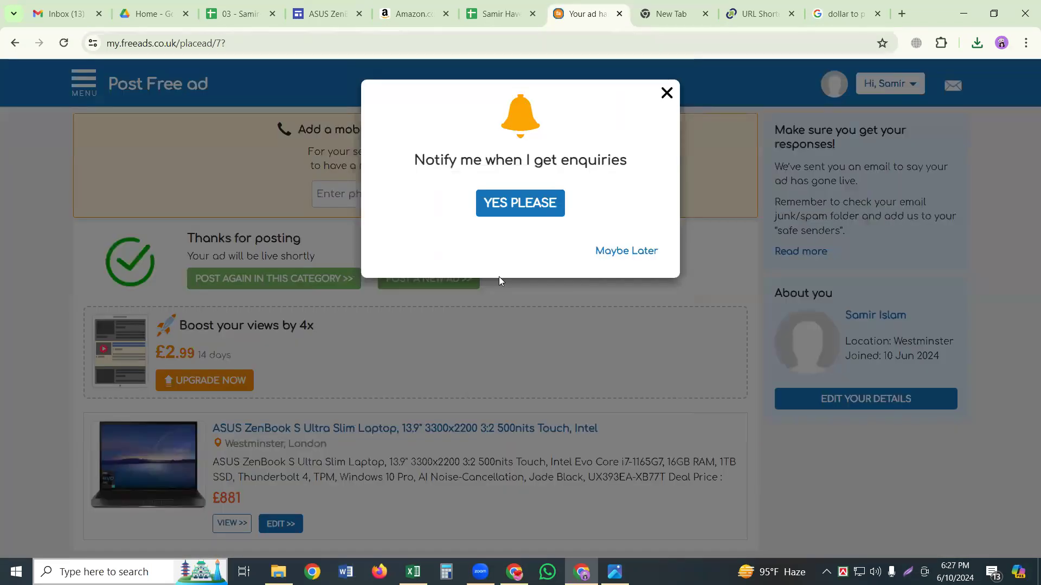
pyautogui.click(521, 203)
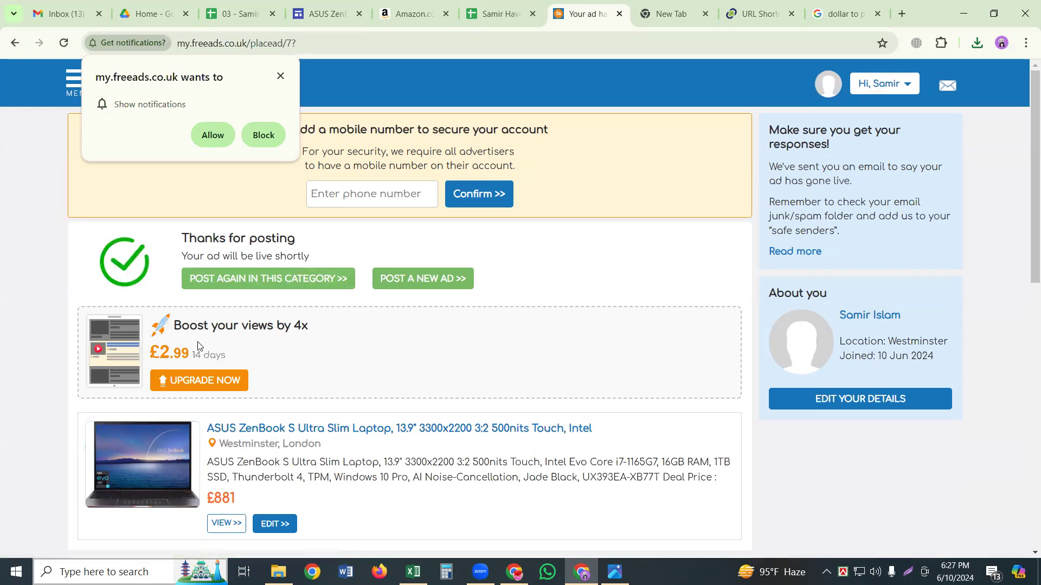
pyautogui.scroll(-2, 197, 346)
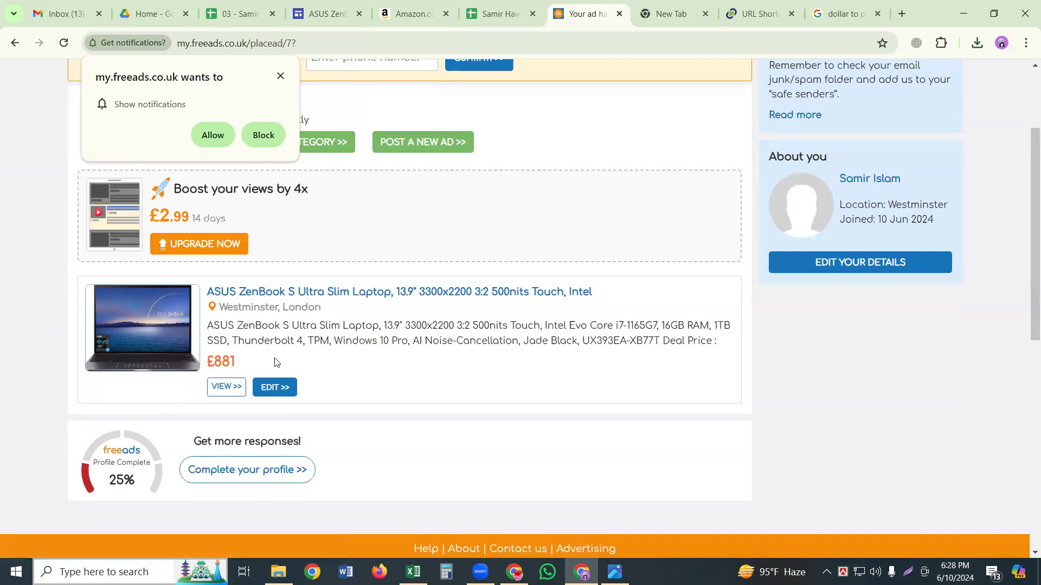
pyautogui.scroll(-2, 274, 361)
pyautogui.scroll(4, 274, 361)
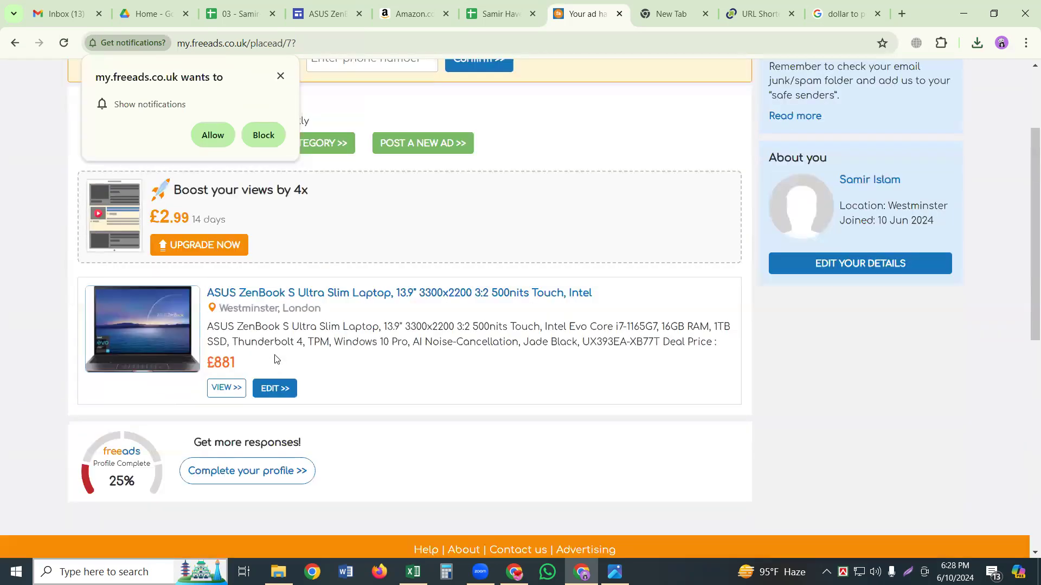
# Step: Switch to the Gmail inbox and open the Welcome to Freeads message
pyautogui.click(80, 16)
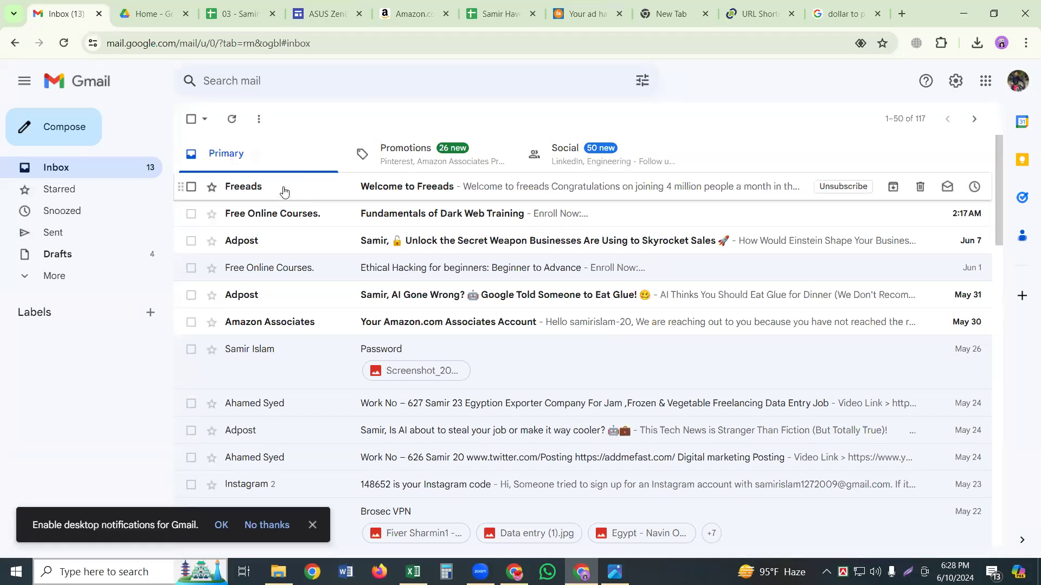
pyautogui.click(284, 191)
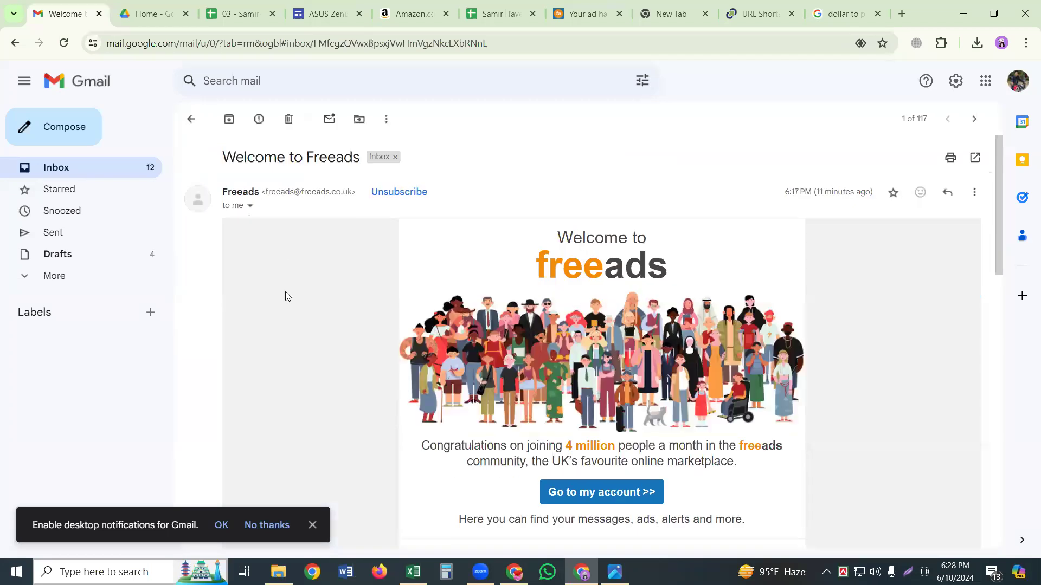
# Step: Read through the Welcome to Freeads message down to its quick account links, and return to the inbox list
pyautogui.scroll(-10, 287, 296)
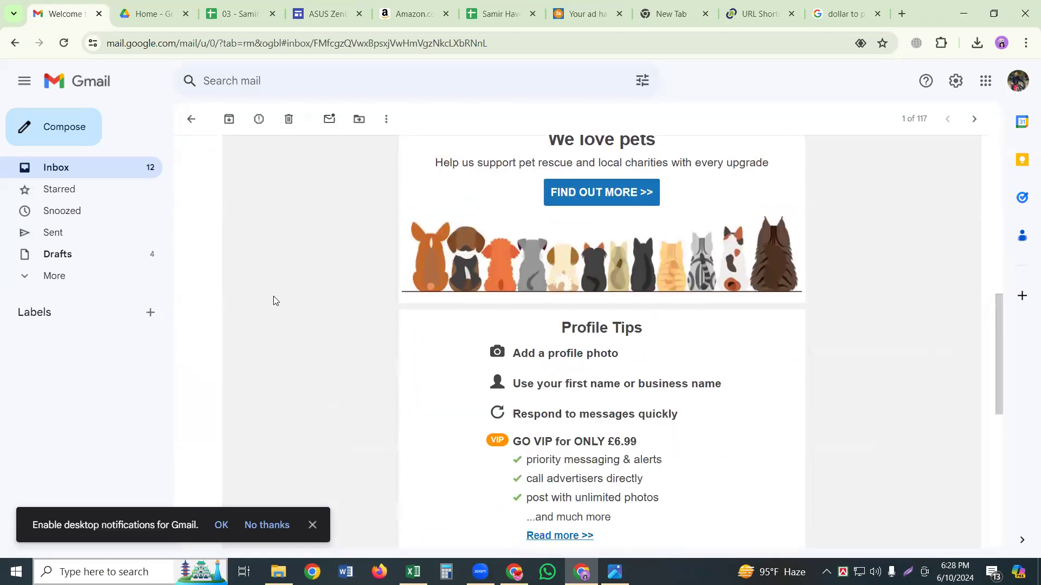
pyautogui.scroll(-6, 273, 304)
pyautogui.scroll(5, 272, 306)
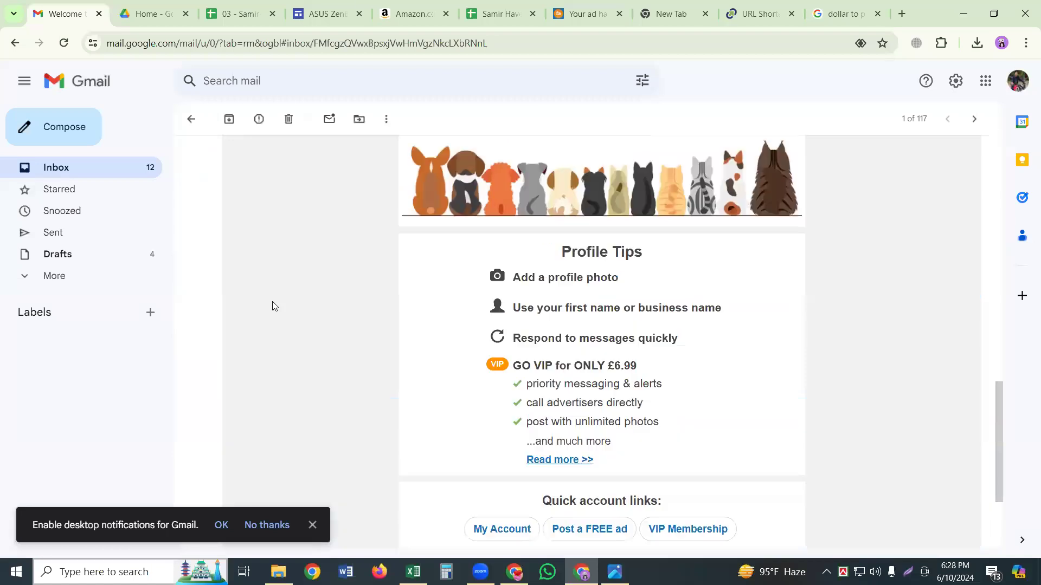
pyautogui.scroll(11, 273, 303)
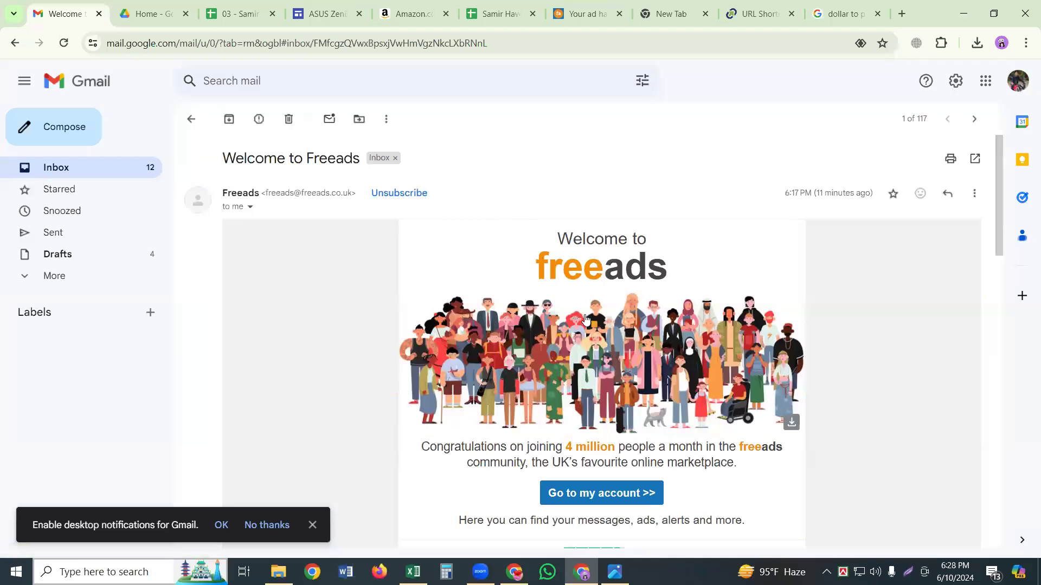
pyautogui.click(88, 171)
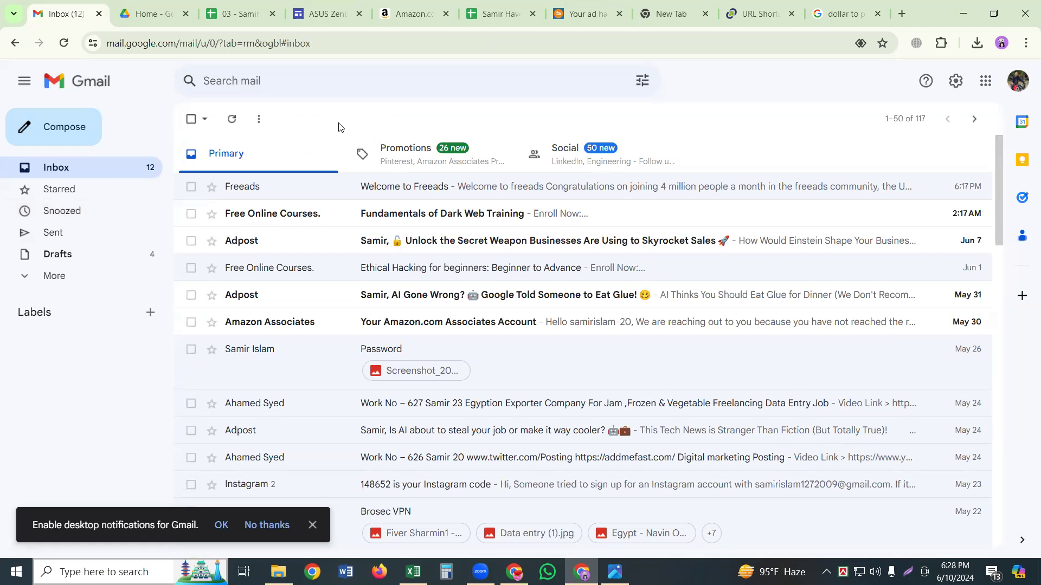
# Step: Switch to the completed-work tracking spreadsheet in Google Sheets, check the freeads.co.uk entry in row No . 15 and select cell C14
pyautogui.click(499, 12)
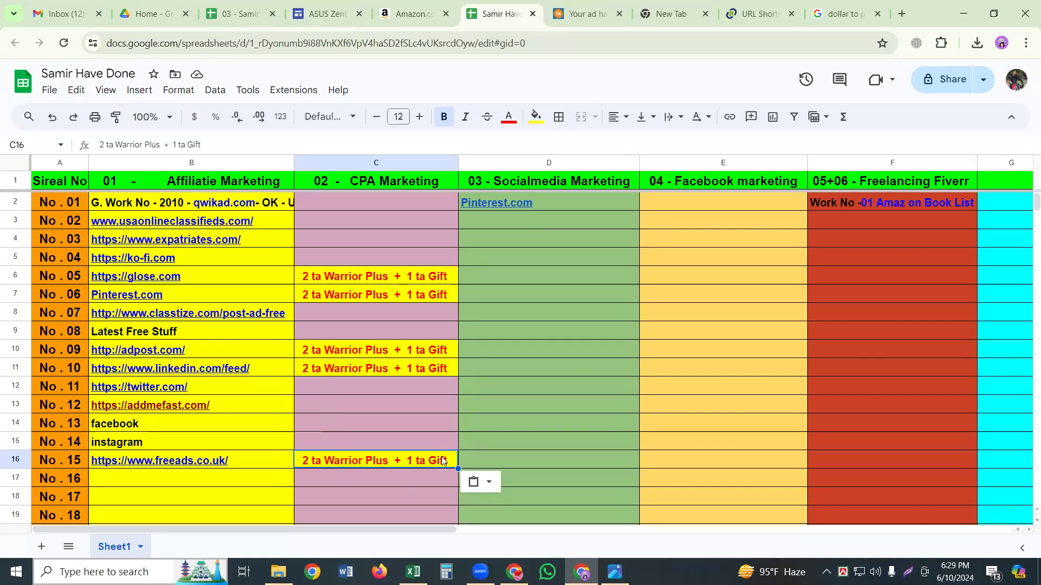
pyautogui.moveTo(192, 469)
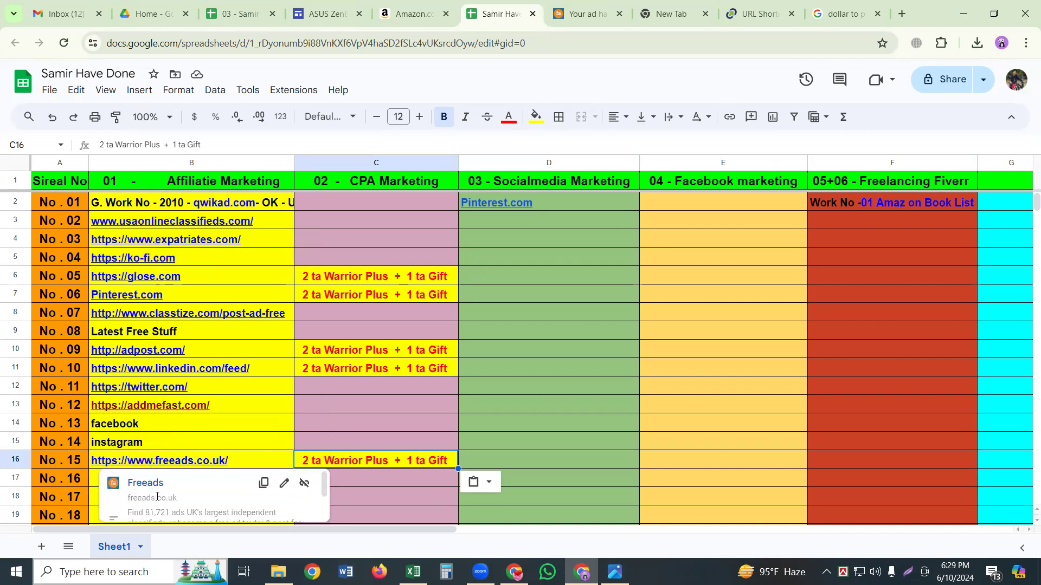
pyautogui.click(348, 433)
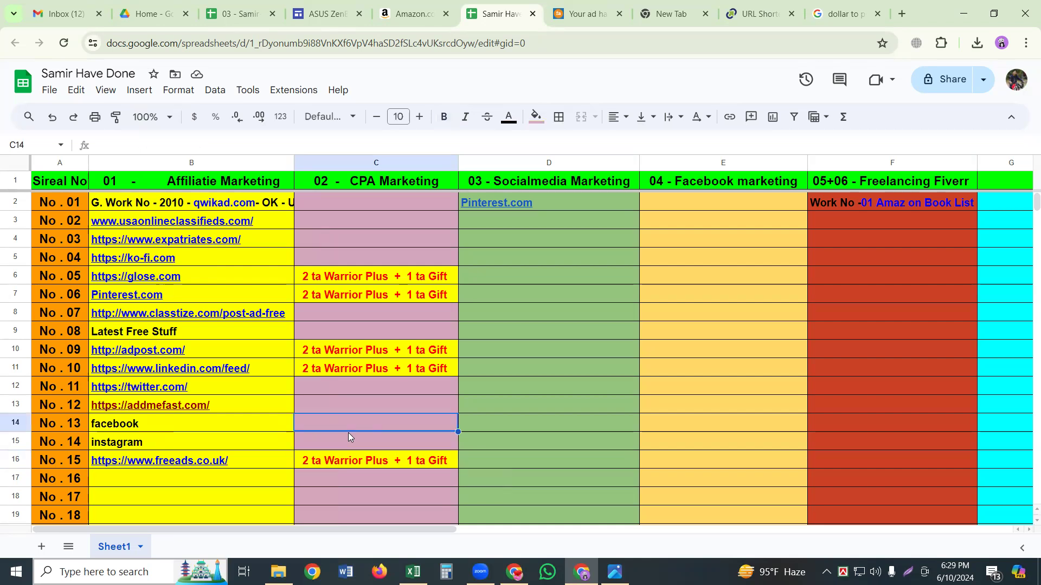